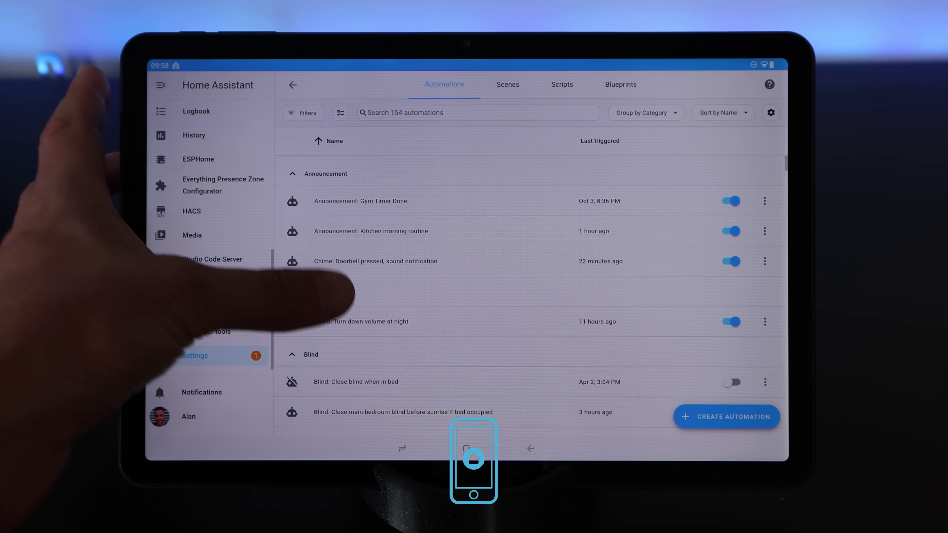
# Scroll down through the list of 155 existing automations
pyautogui.scroll(-15, 336, 295)
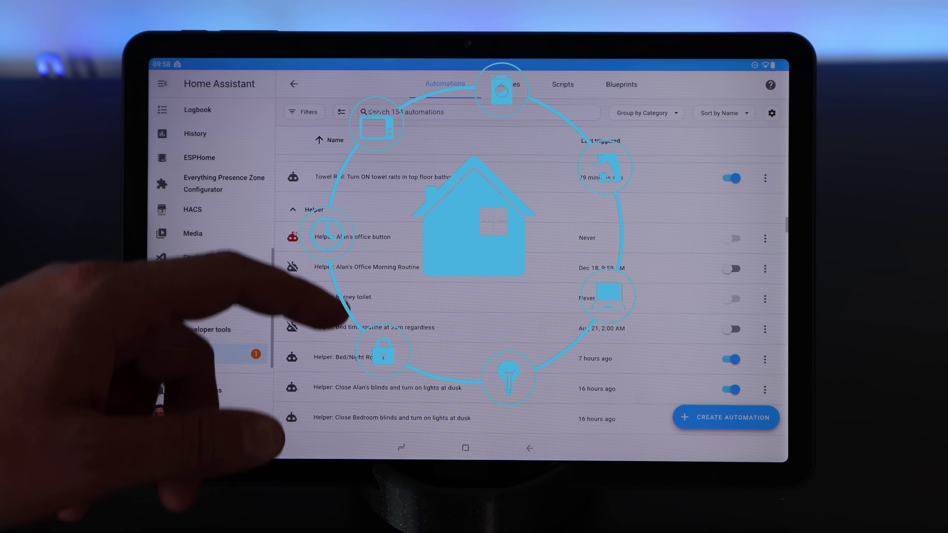
pyautogui.scroll(-5, 318, 295)
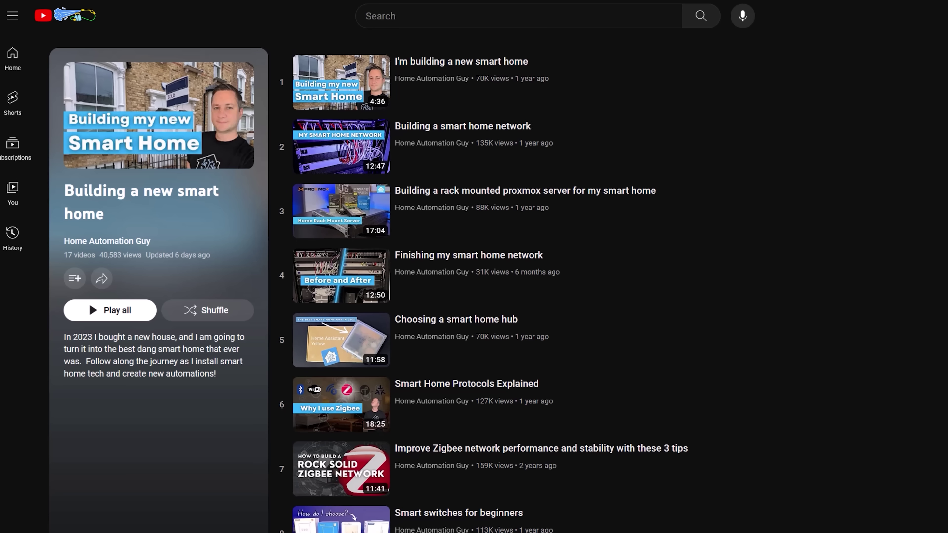
pyautogui.scroll(-2, 484, 291)
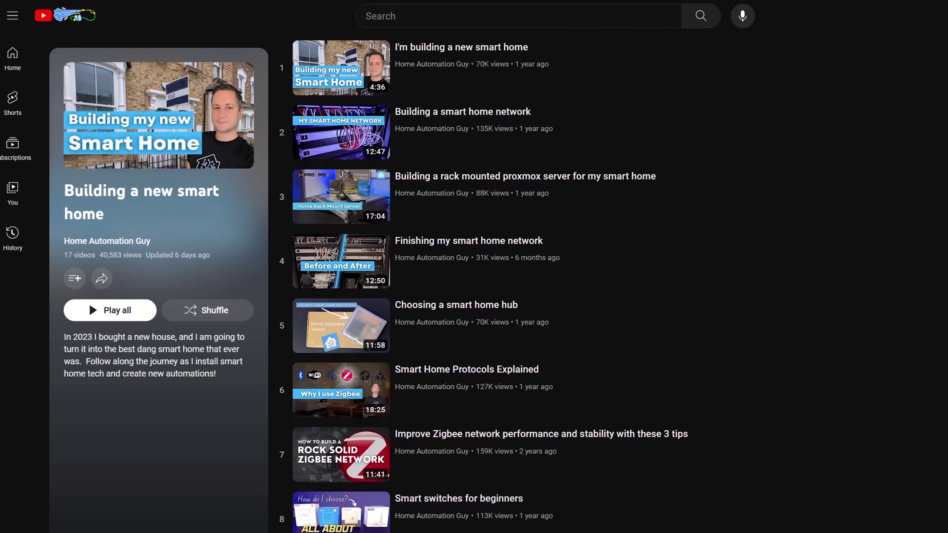
pyautogui.scroll(-2, 485, 284)
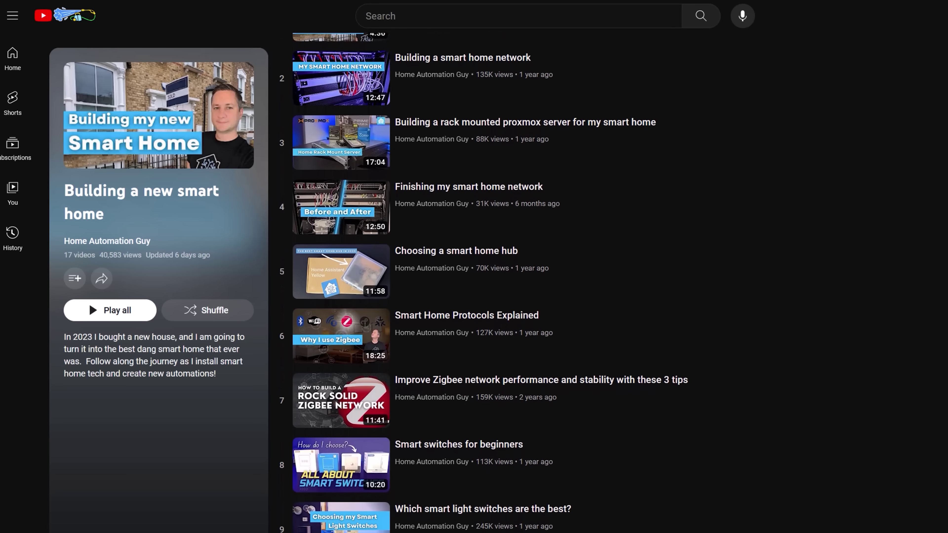
pyautogui.scroll(-3, 485, 284)
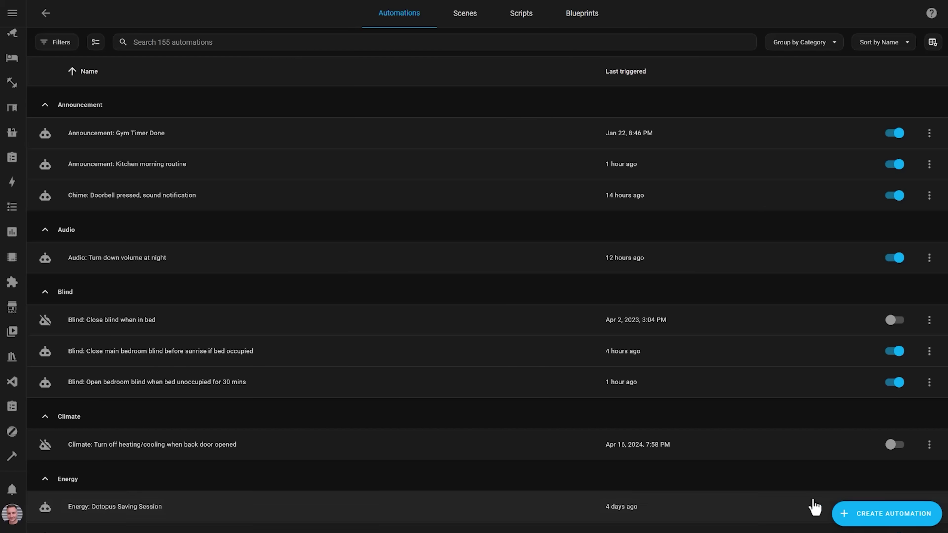
# Start a new blank automation from scratch
pyautogui.click(870, 517)
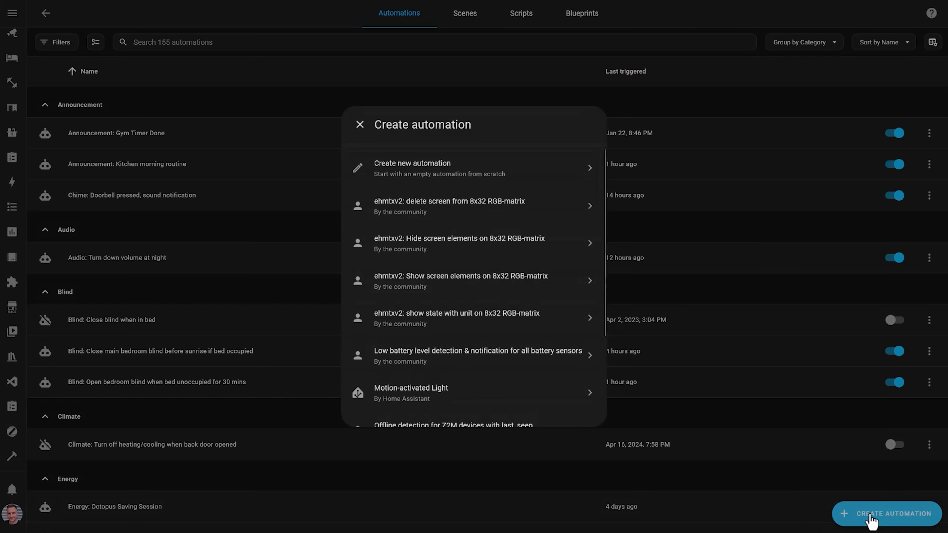
pyautogui.click(495, 179)
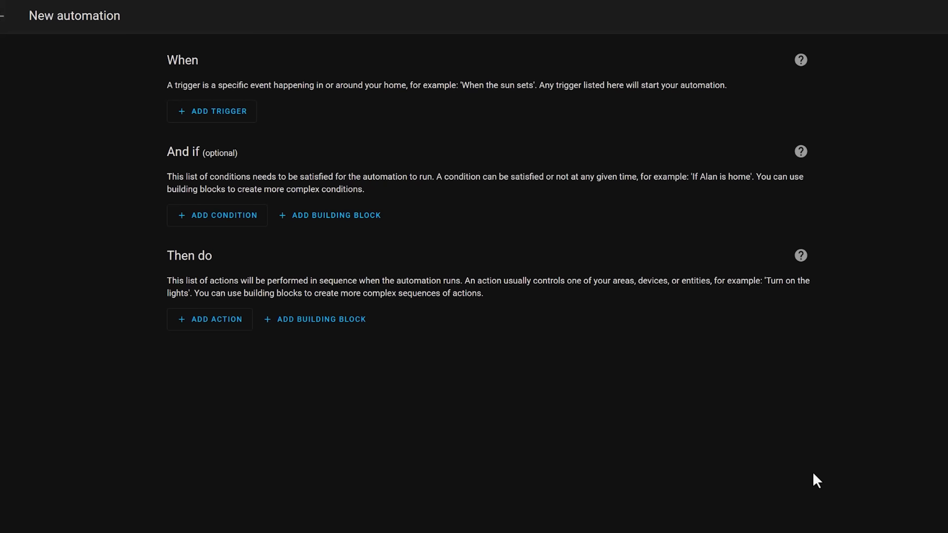
# Add a Device trigger for the office motion sensor becoming occupied
pyautogui.click(206, 115)
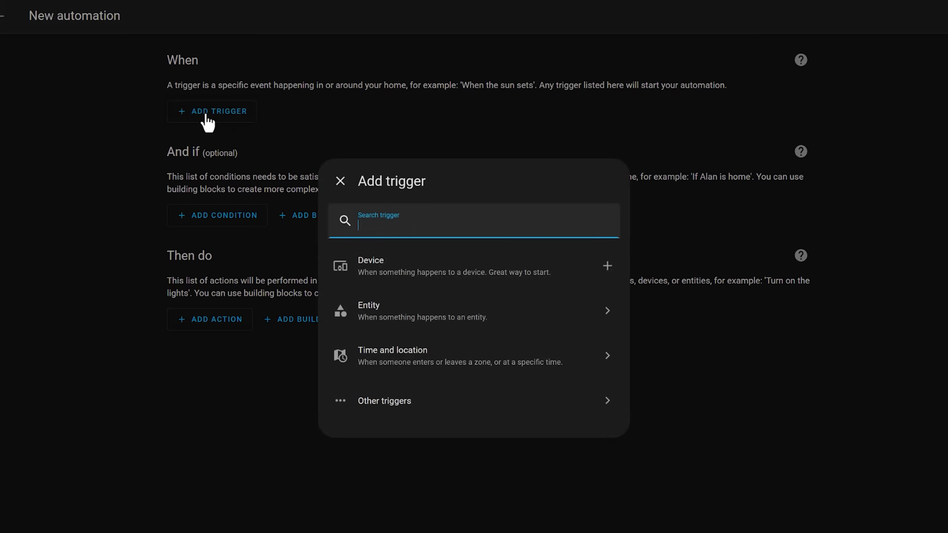
pyautogui.click(374, 274)
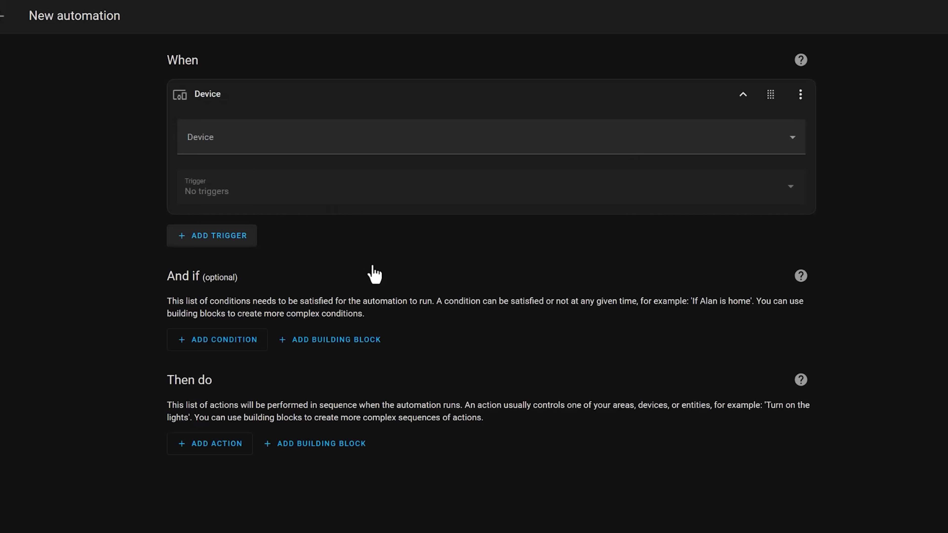
pyautogui.click(328, 133)
pyautogui.write('alan office mo')
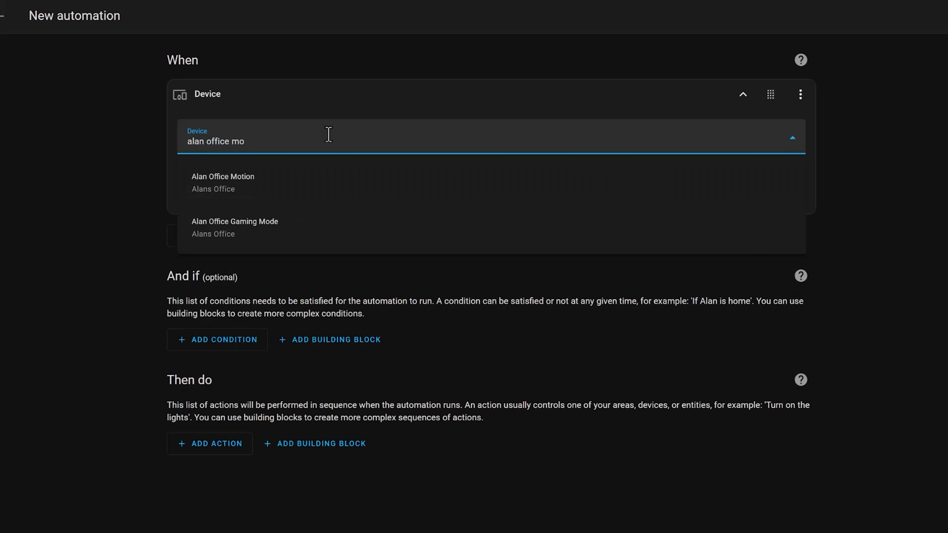
pyautogui.click(304, 182)
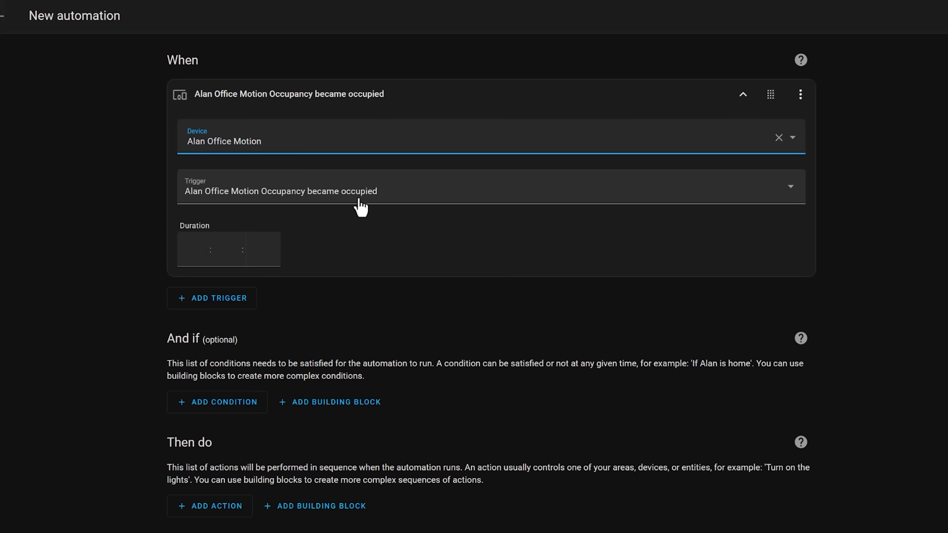
pyautogui.click(364, 97)
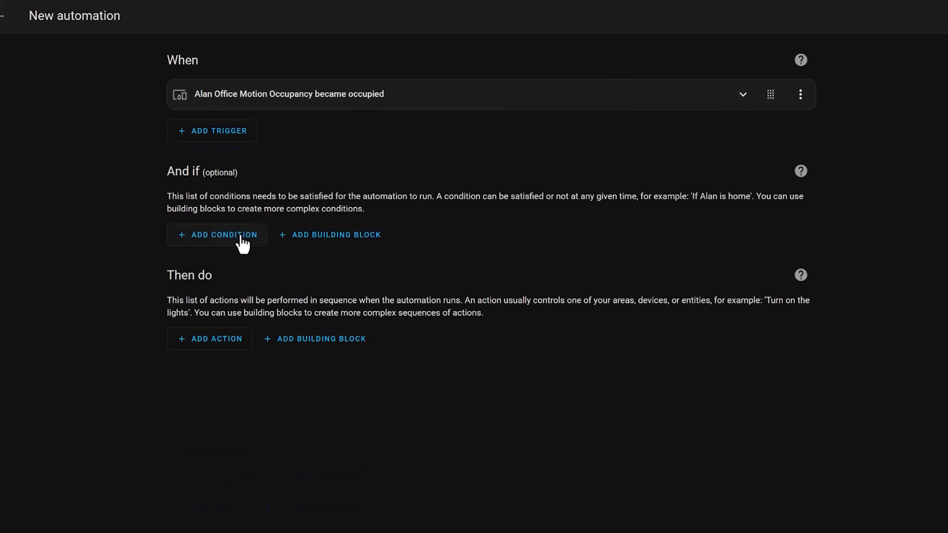
# Add a Sun condition requiring the time to be after sunset
pyautogui.click(243, 238)
pyautogui.write('sun')
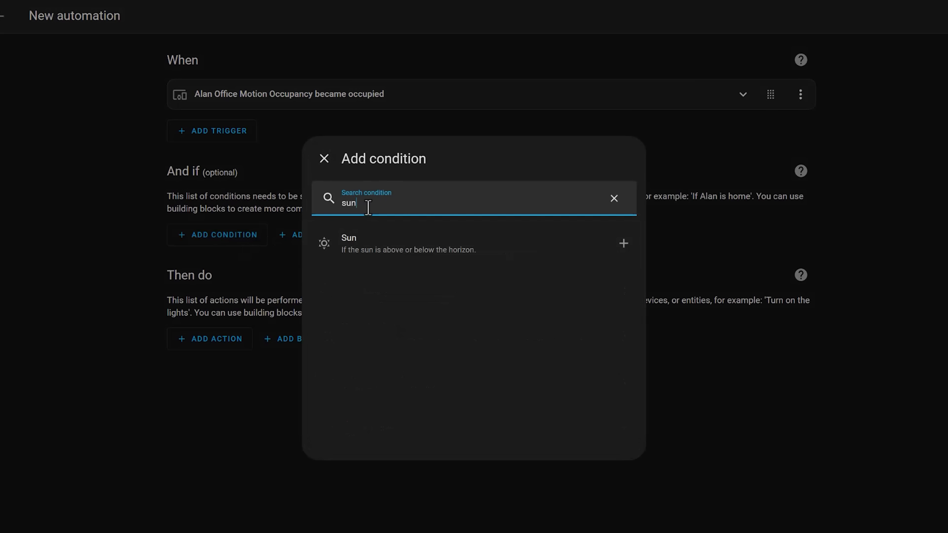
pyautogui.click(391, 247)
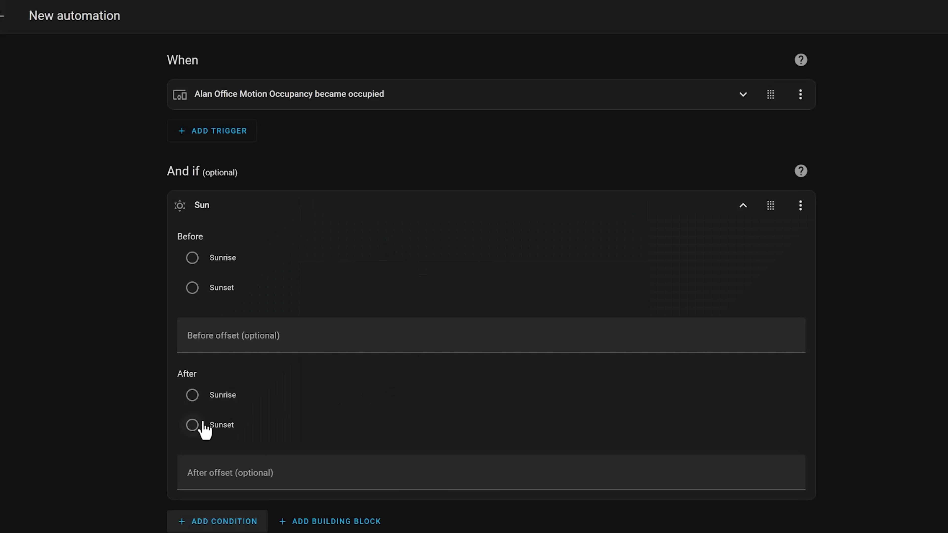
pyautogui.click(194, 427)
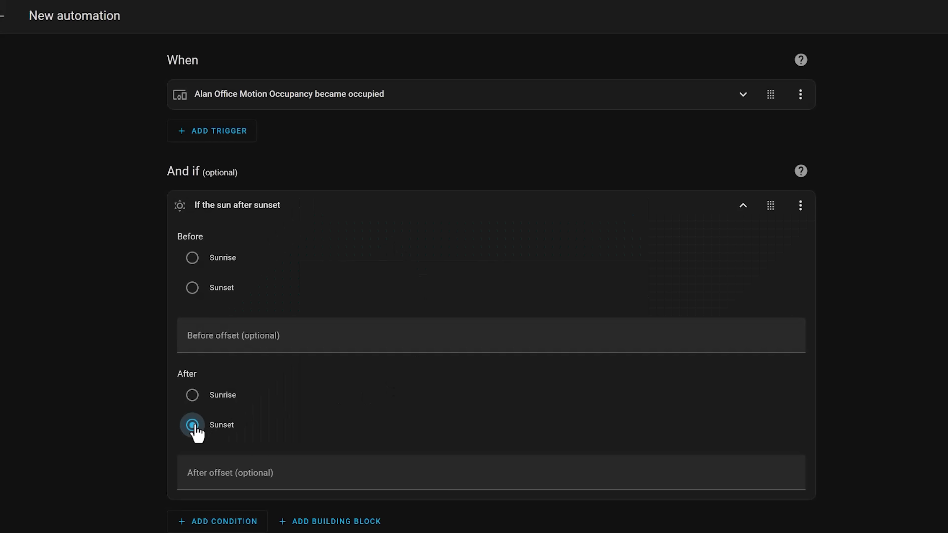
pyautogui.click(387, 210)
# Add a Light: Turn on action for the office ceiling light with a 5-second transition
pyautogui.click(212, 351)
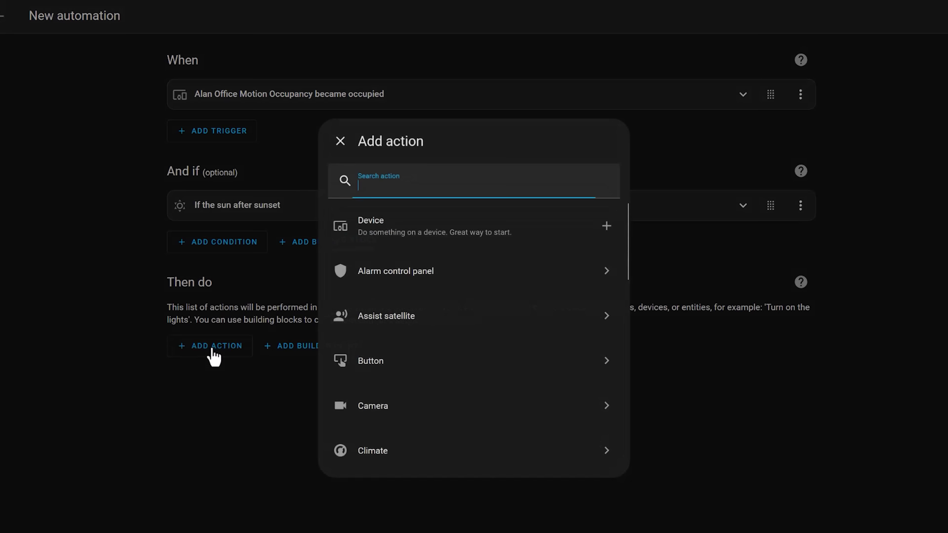
pyautogui.write('light')
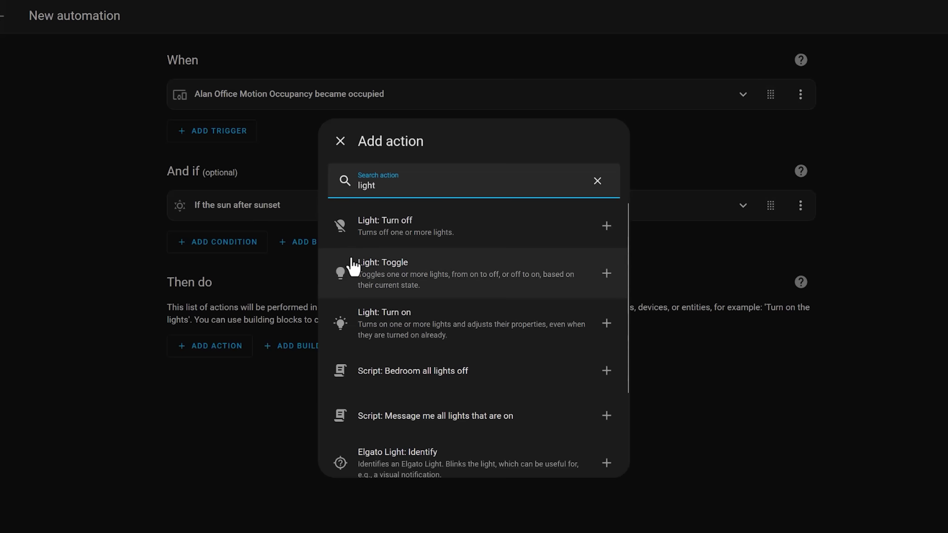
pyautogui.click(432, 328)
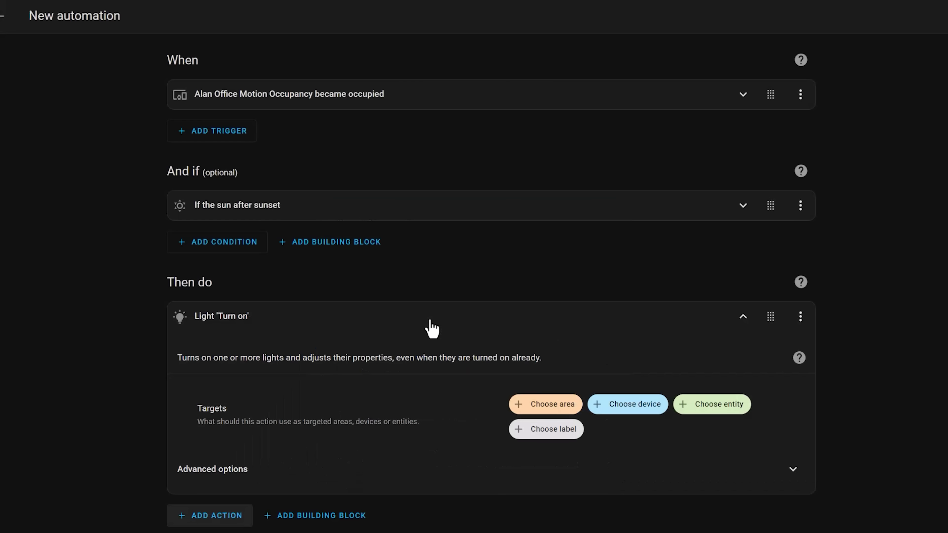
pyautogui.click(733, 417)
pyautogui.write('alan office c')
pyautogui.click(741, 465)
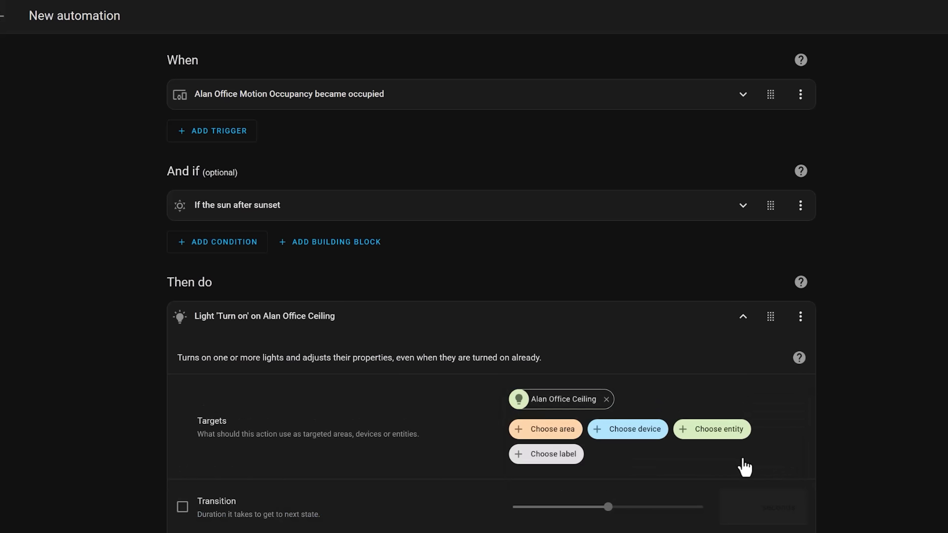
pyautogui.click(181, 513)
pyautogui.click(743, 515)
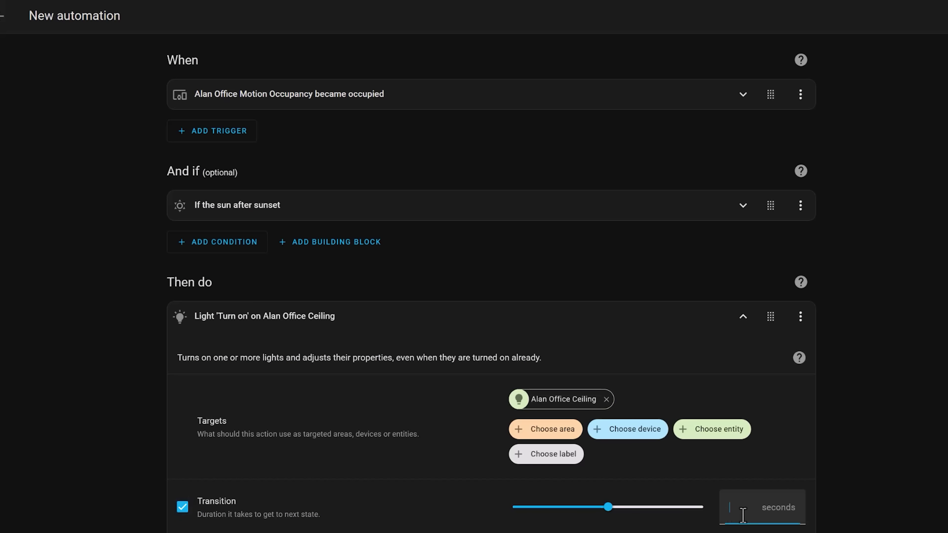
pyautogui.write('5')
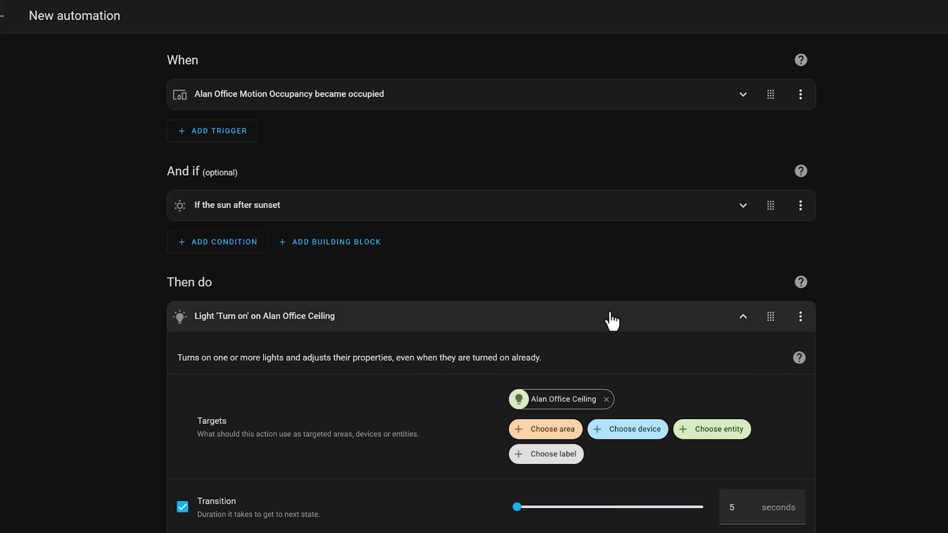
pyautogui.click(609, 319)
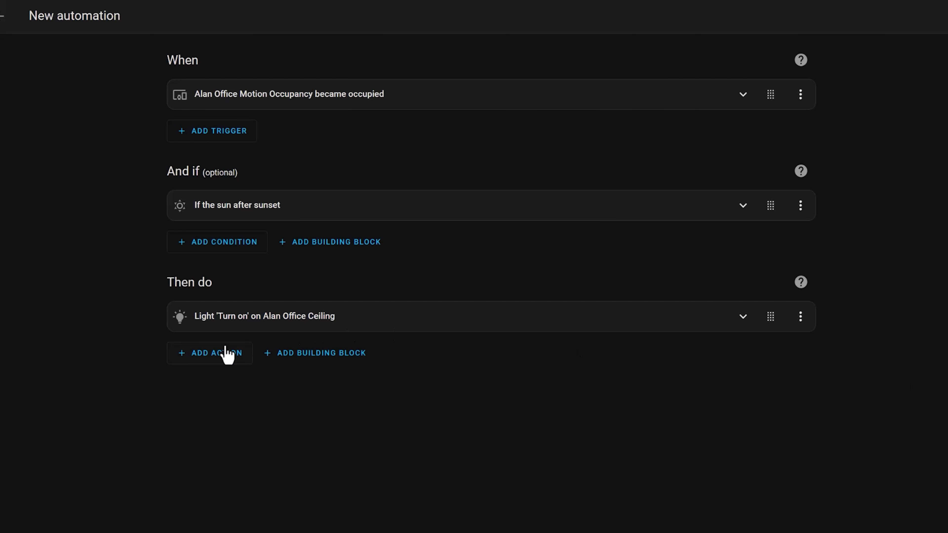
# Add a Switch: Turn on action targeting the desk power switch
pyautogui.click(209, 356)
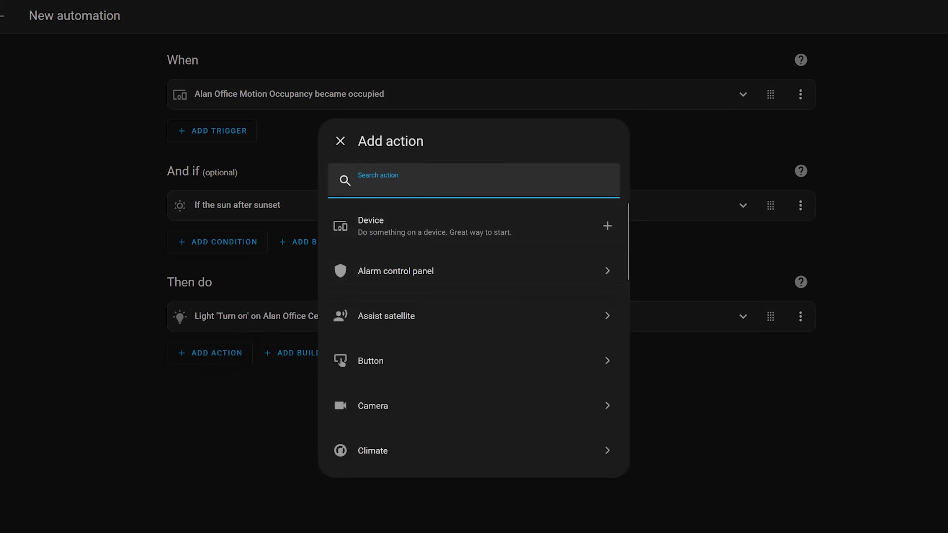
pyautogui.write('switch')
pyautogui.click(385, 313)
pyautogui.click(703, 448)
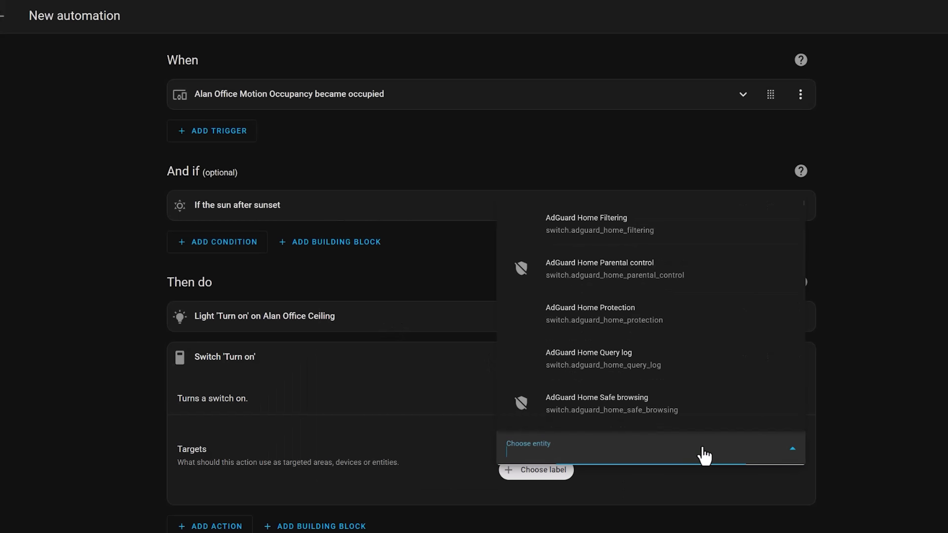
pyautogui.write('desk power')
pyautogui.click(662, 224)
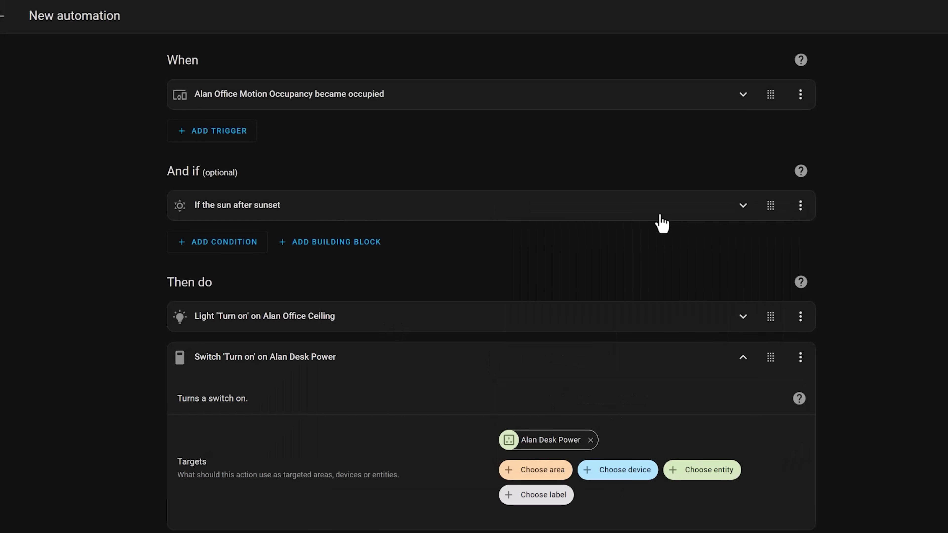
pyautogui.click(677, 358)
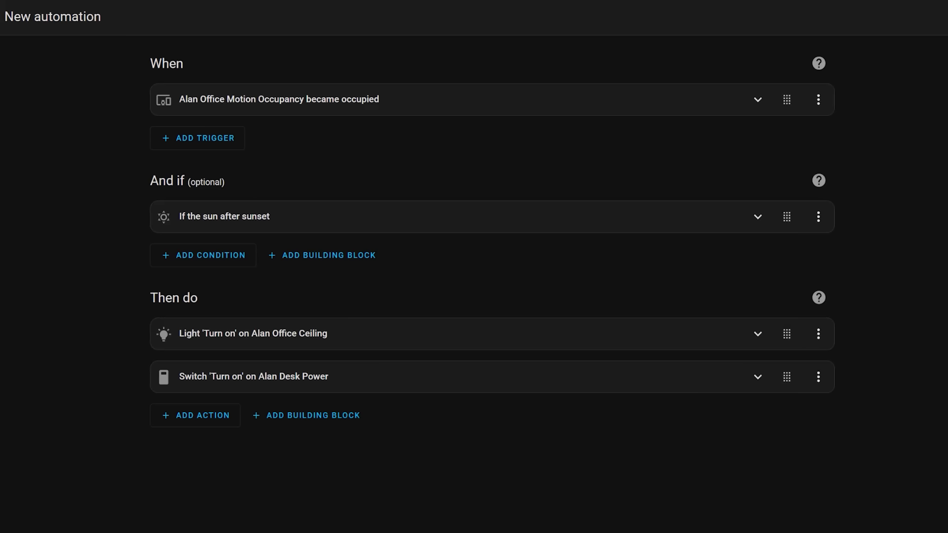
# Add a Run in parallel block and drag the ceiling light and desk power actions into it
pyautogui.click(206, 423)
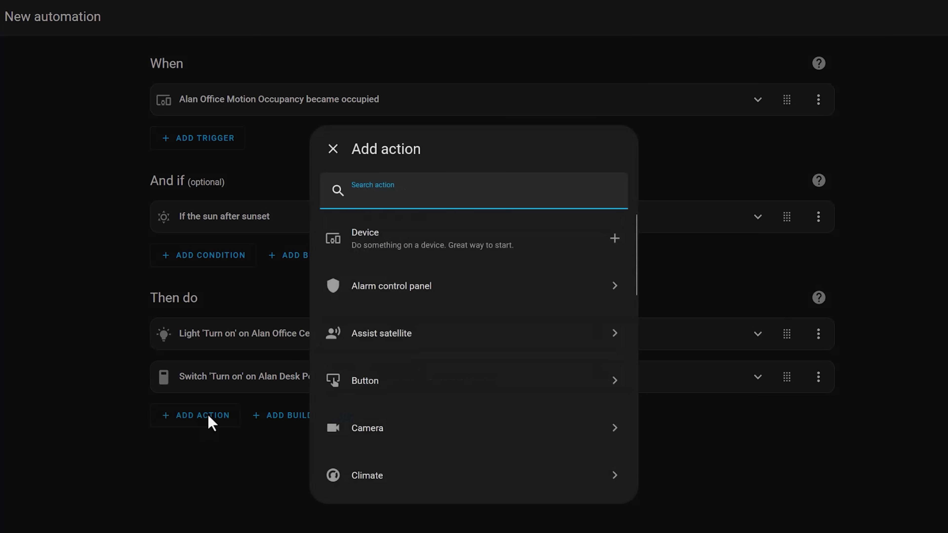
pyautogui.write('para')
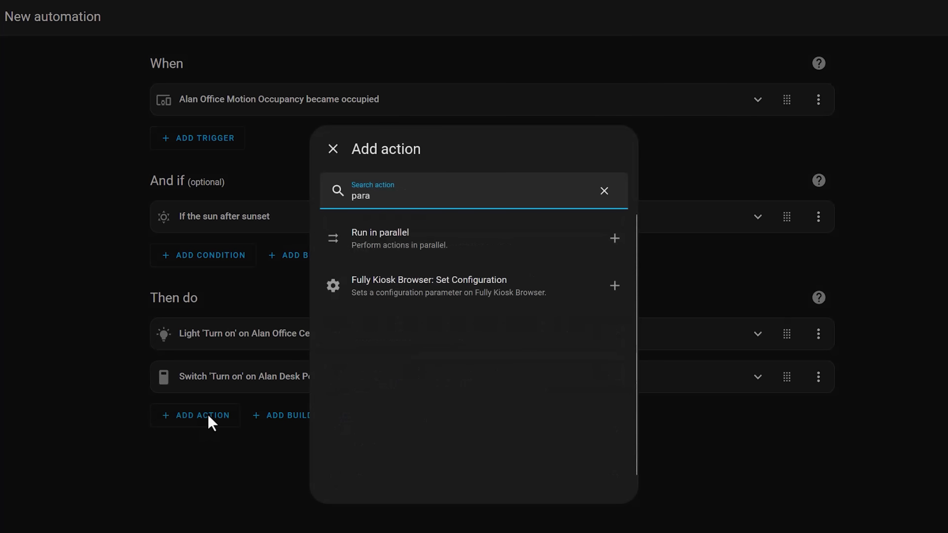
pyautogui.click(437, 241)
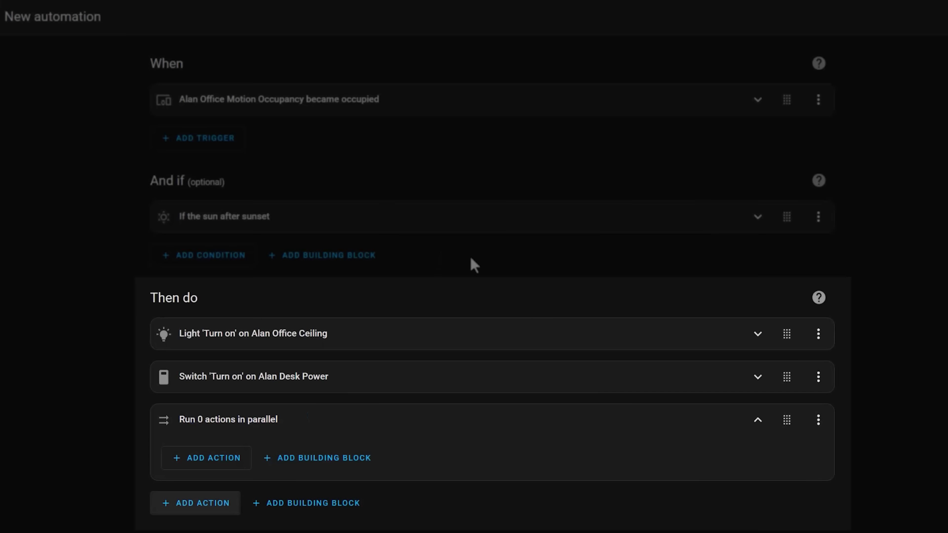
pyautogui.moveTo(787, 333); pyautogui.dragTo(799, 439)
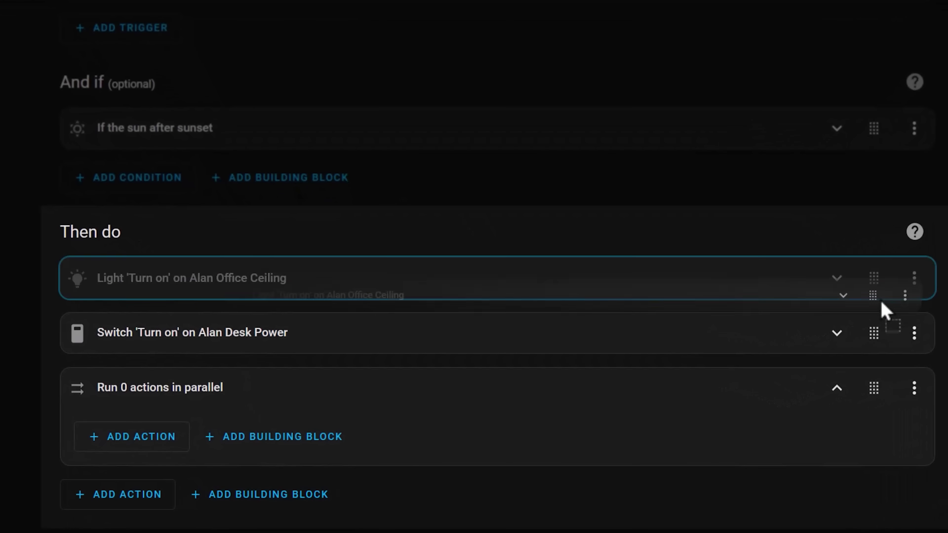
pyautogui.moveTo(883, 403); pyautogui.dragTo(882, 418)
pyautogui.moveTo(874, 278); pyautogui.dragTo(884, 407)
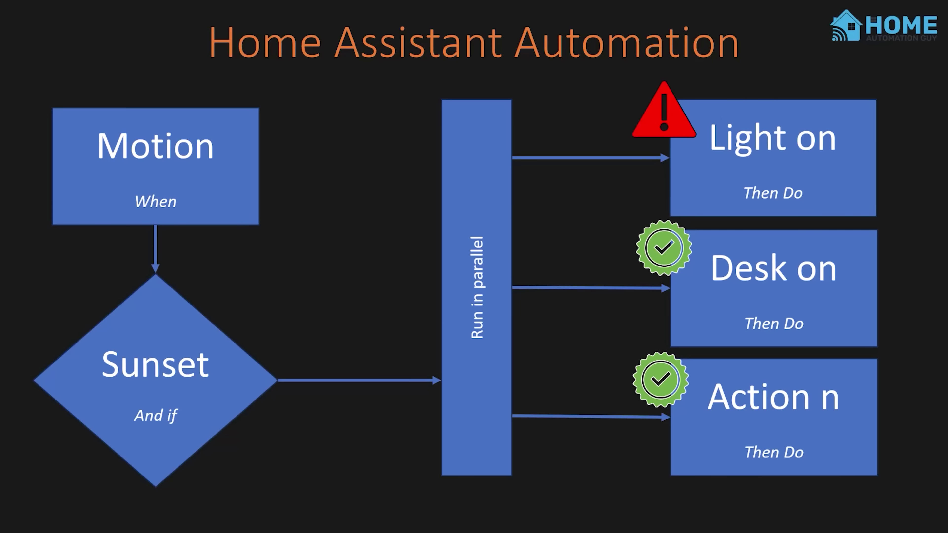
# Open the Add action dialog inside the Run in parallel block
pyautogui.press('Right')
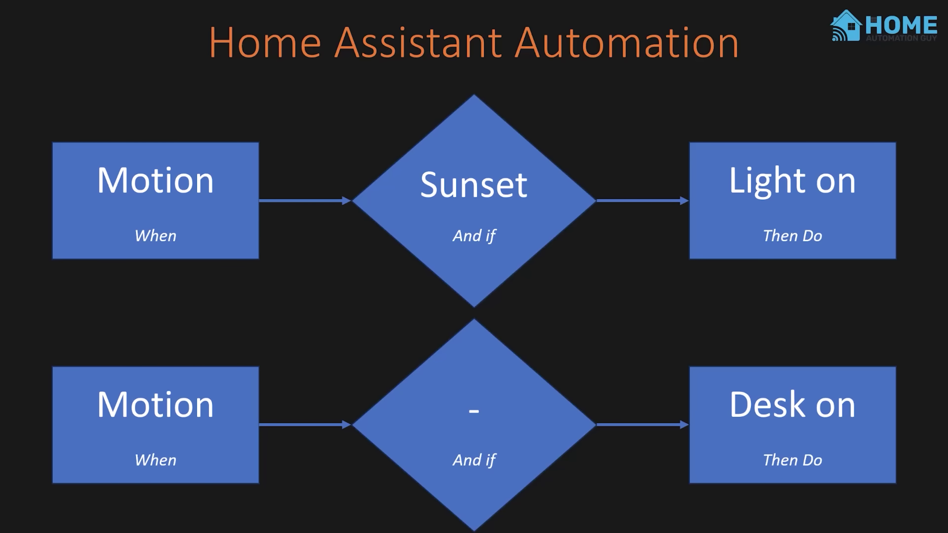
pyautogui.press('Right')
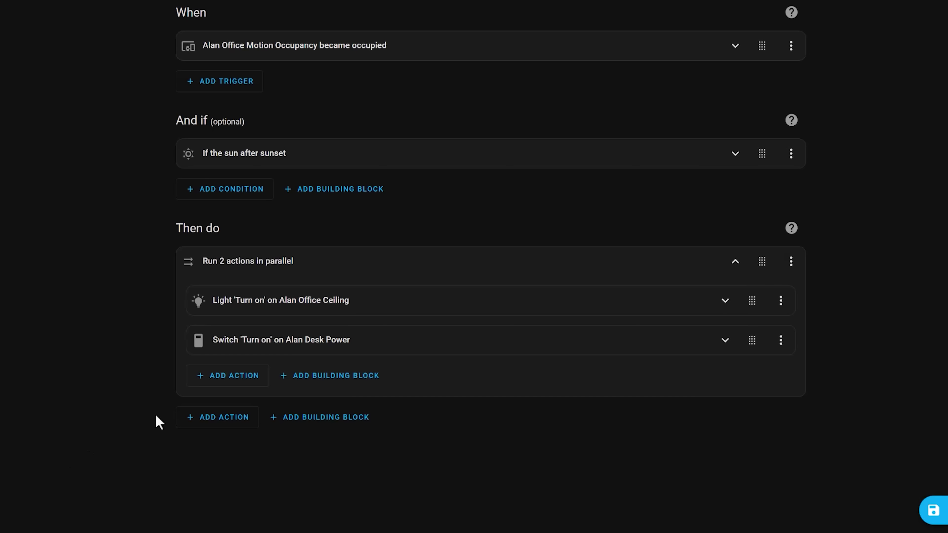
pyautogui.click(216, 382)
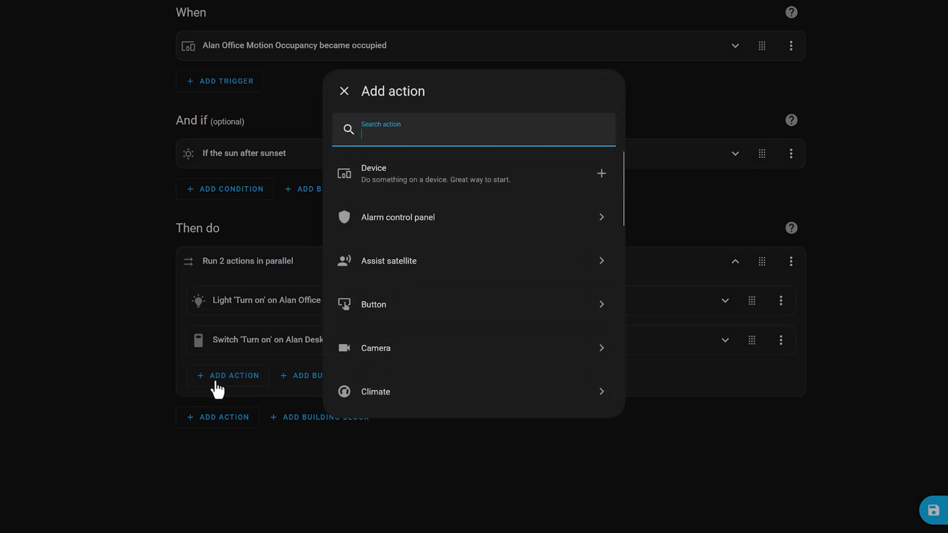
# Add an If-then block with the sunset condition under If and the ceiling light action under Then
pyautogui.write('if')
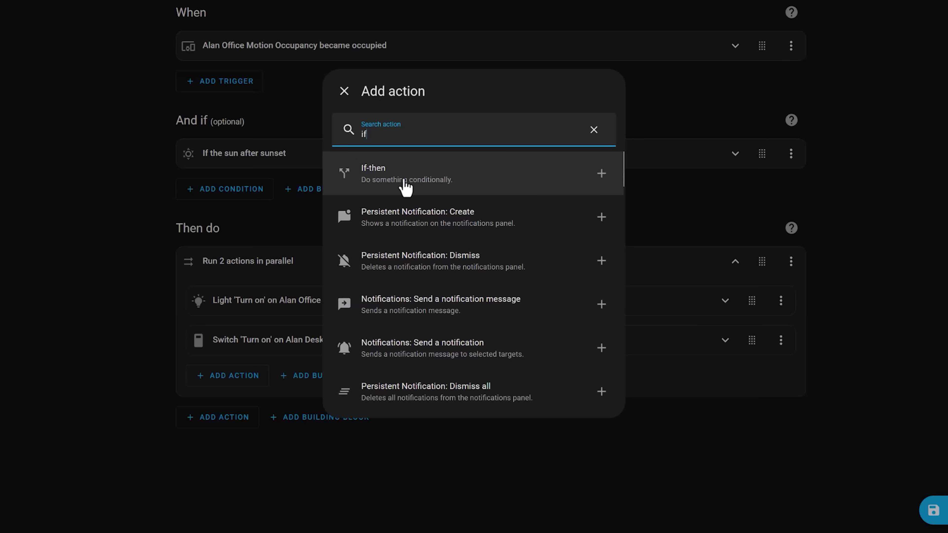
pyautogui.click(406, 188)
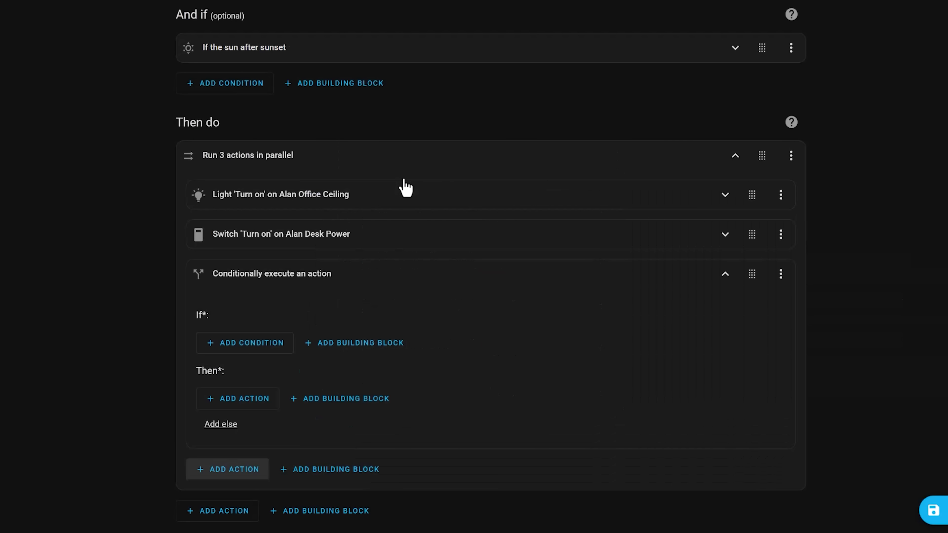
pyautogui.moveTo(764, 47); pyautogui.dragTo(555, 340)
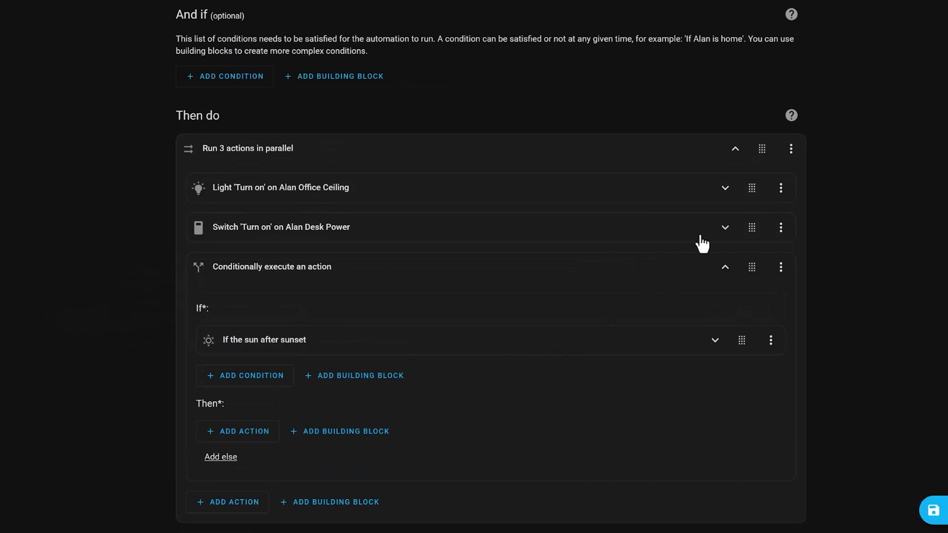
pyautogui.moveTo(751, 188); pyautogui.dragTo(748, 401)
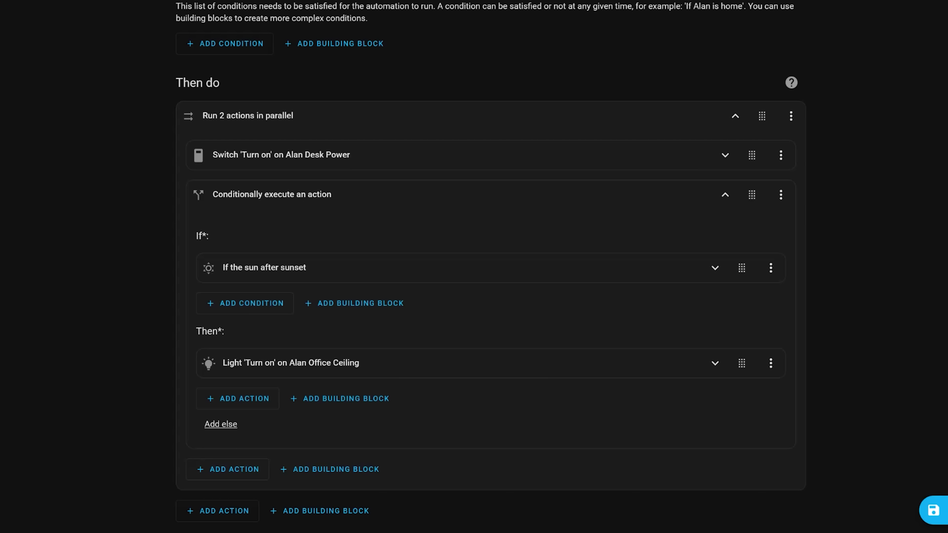
# Rename the conditional block to 'Turn on light after sunset' and collapse it
pyautogui.click(780, 195)
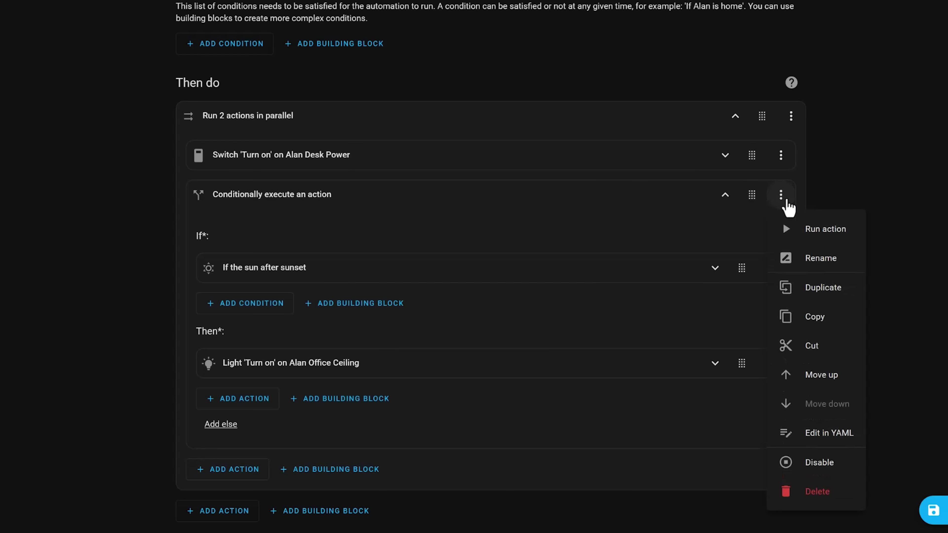
pyautogui.click(814, 258)
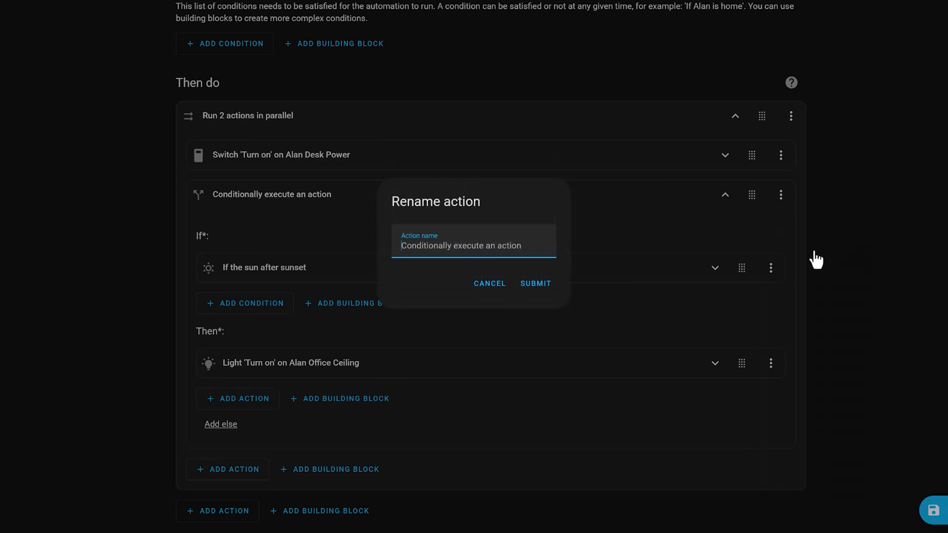
pyautogui.hotkey('ctrl', 'a')
pyautogui.write('Turn')
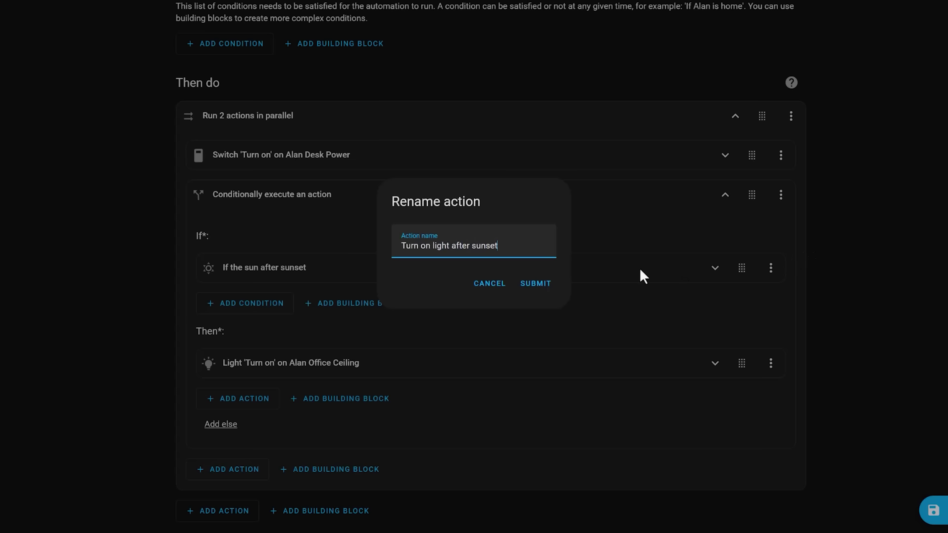
pyautogui.click(545, 284)
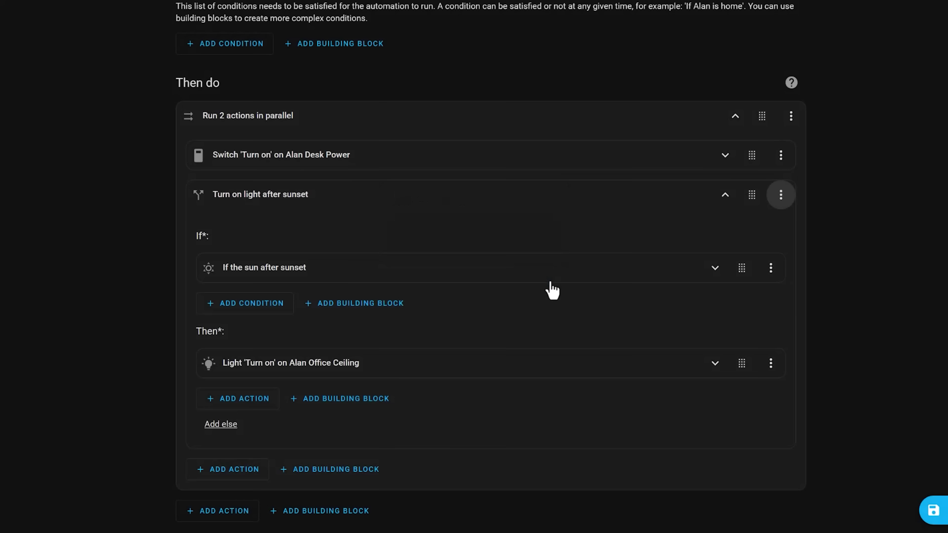
pyautogui.click(724, 198)
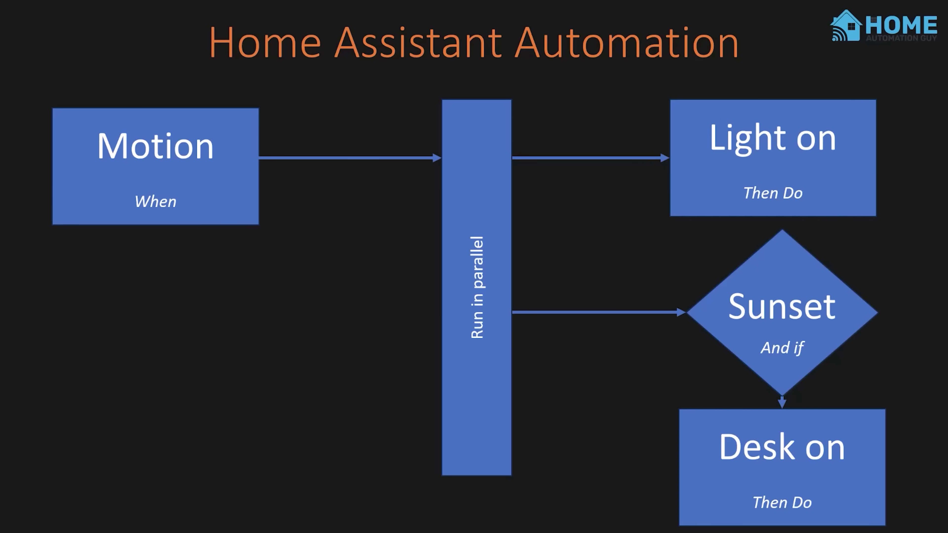
pyautogui.press('Right')
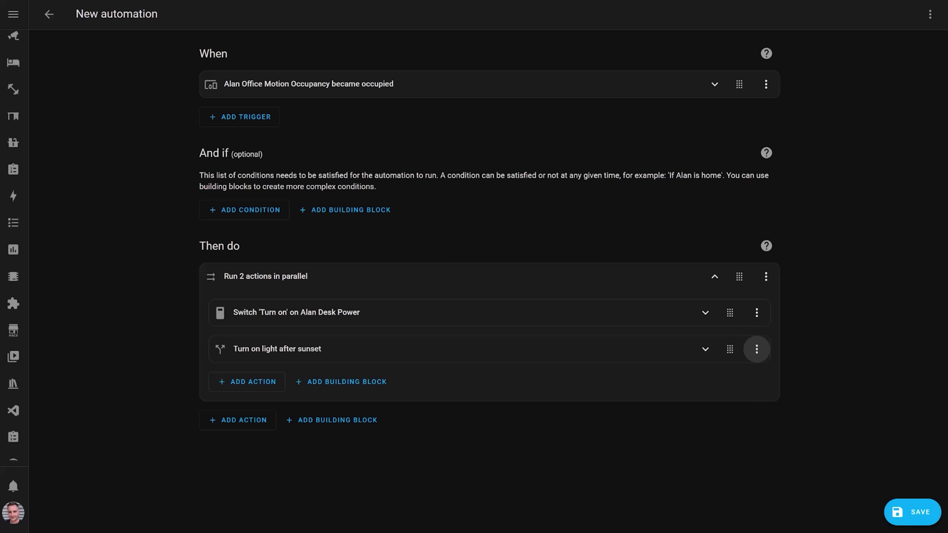
# Add a Wait for a trigger step that uses a device trigger
pyautogui.click(226, 425)
pyautogui.write('wait for')
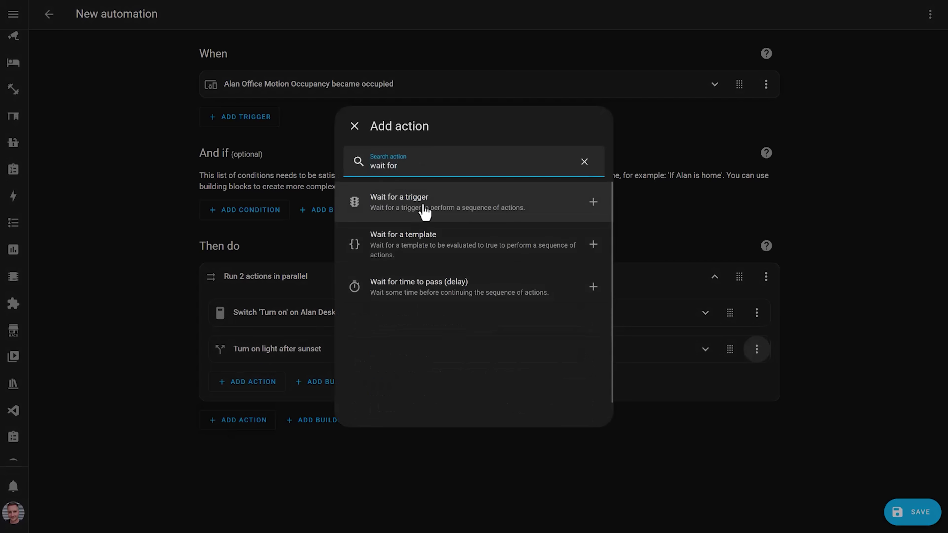
pyautogui.click(424, 212)
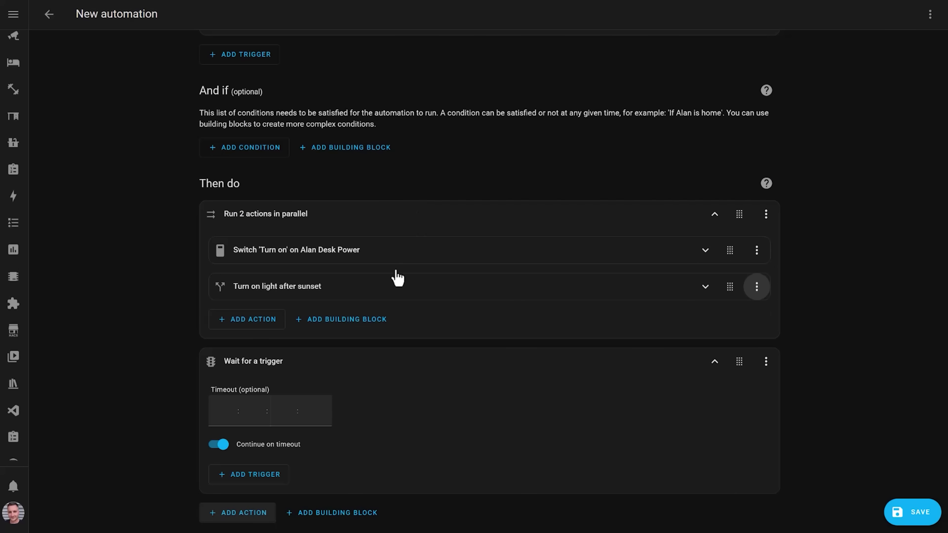
pyautogui.click(278, 482)
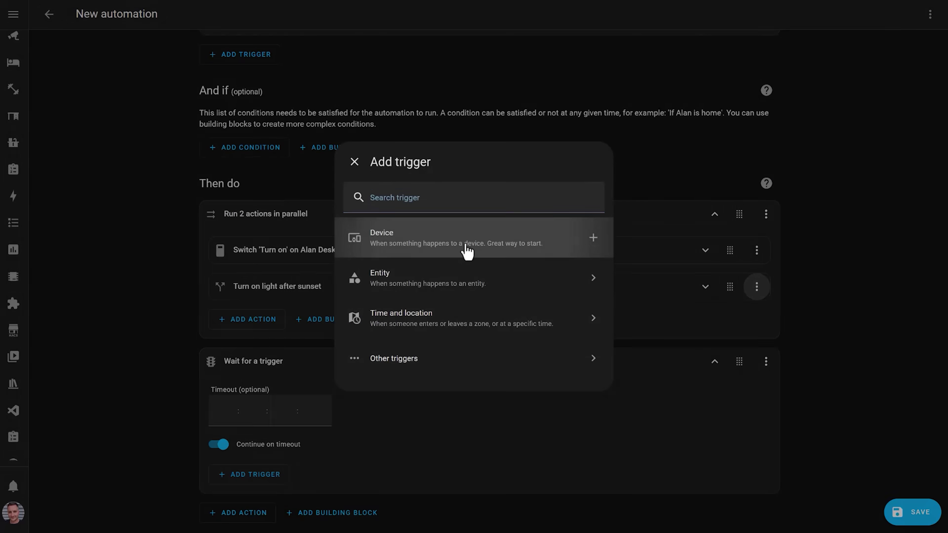
pyautogui.click(468, 251)
# Make the wait trigger on the office motion sensor becoming not occupied
pyautogui.click(423, 378)
pyautogui.write('alan office mo')
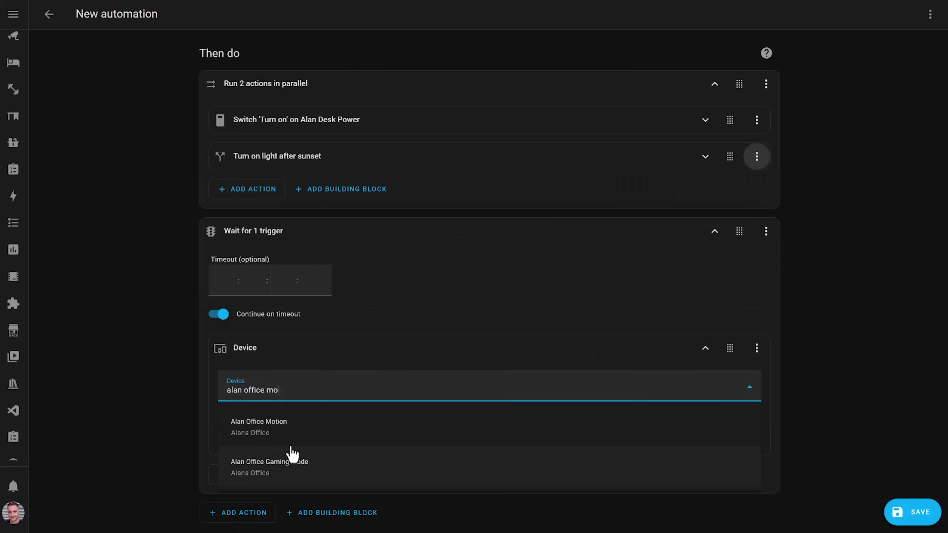
pyautogui.click(289, 437)
pyautogui.click(421, 437)
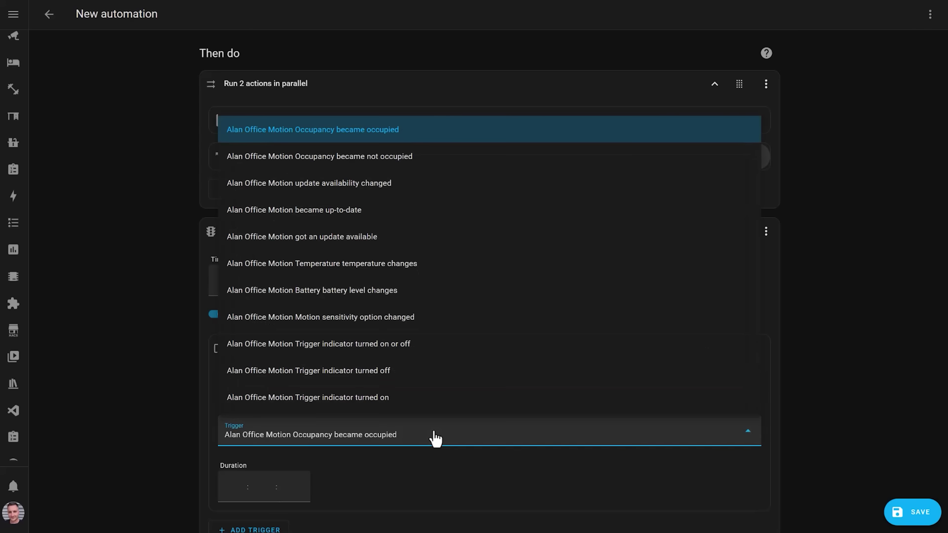
pyautogui.click(436, 160)
pyautogui.scroll(-2, 445, 481)
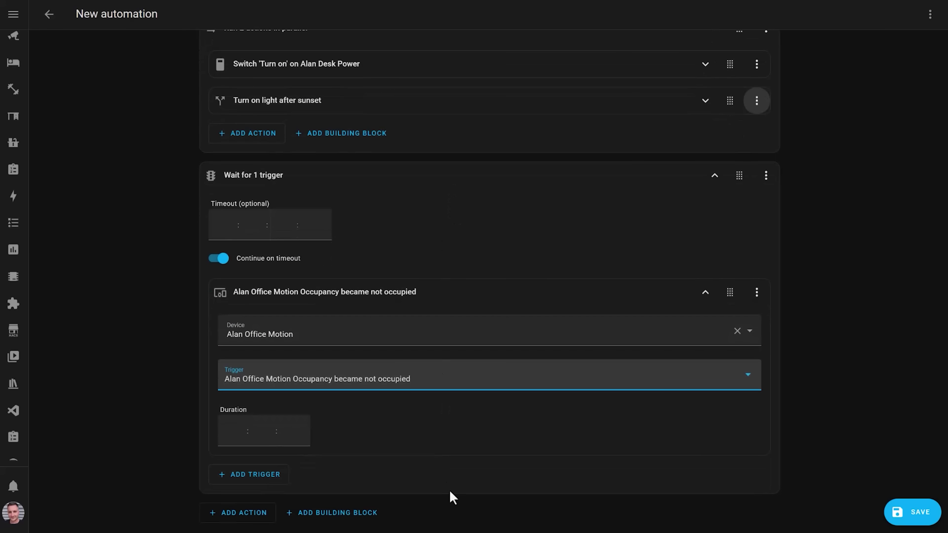
# Add a Run in parallel block that turns off the office ceiling light
pyautogui.click(259, 513)
pyautogui.write('para')
pyautogui.click(425, 204)
pyautogui.click(694, 413)
pyautogui.write('alan office c')
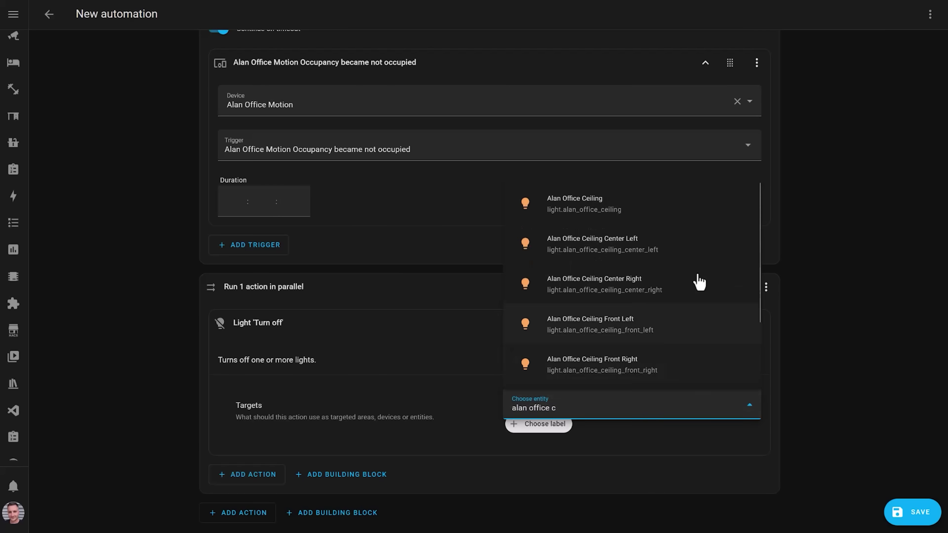
pyautogui.click(571, 203)
pyautogui.click(681, 336)
# Add a Switch: Turn off action targeting the desk power switch
pyautogui.click(261, 473)
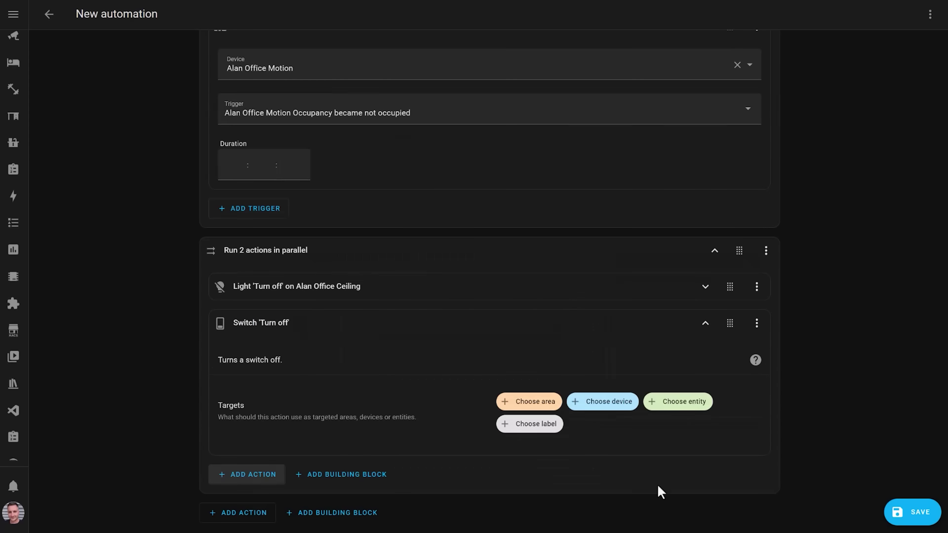
pyautogui.click(683, 402)
pyautogui.write('desk po')
pyautogui.click(610, 209)
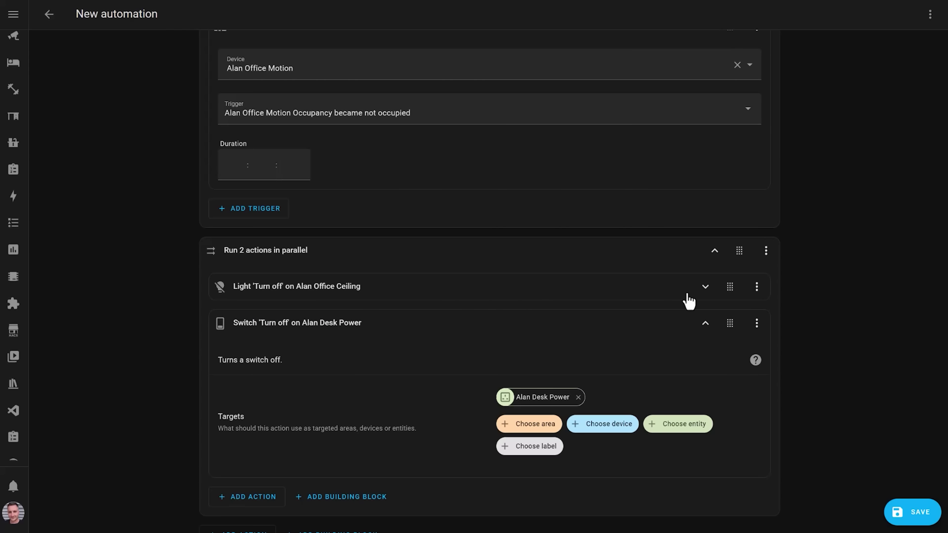
pyautogui.click(706, 324)
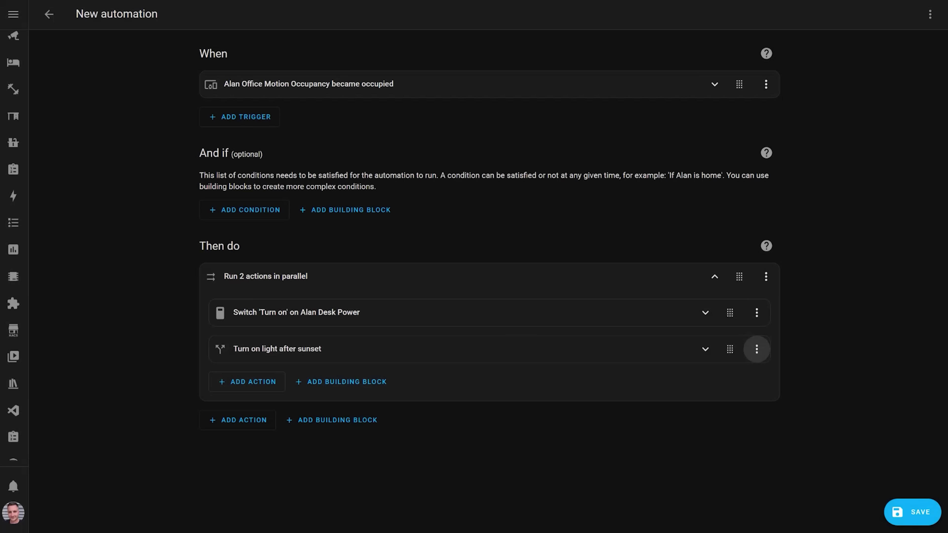
# Add a device trigger for when the office motion sensor becomes not occupied
pyautogui.click(265, 117)
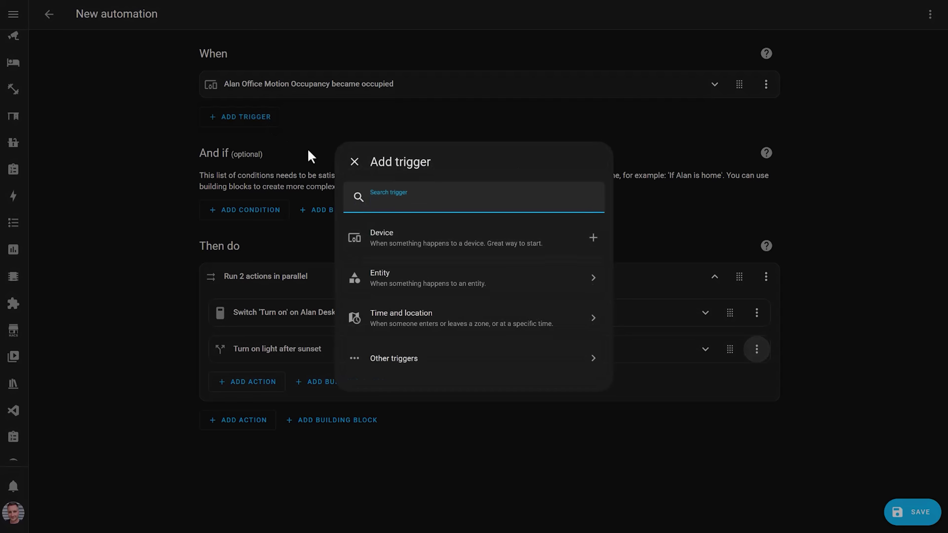
pyautogui.click(414, 245)
pyautogui.click(385, 160)
pyautogui.write('alan office moti')
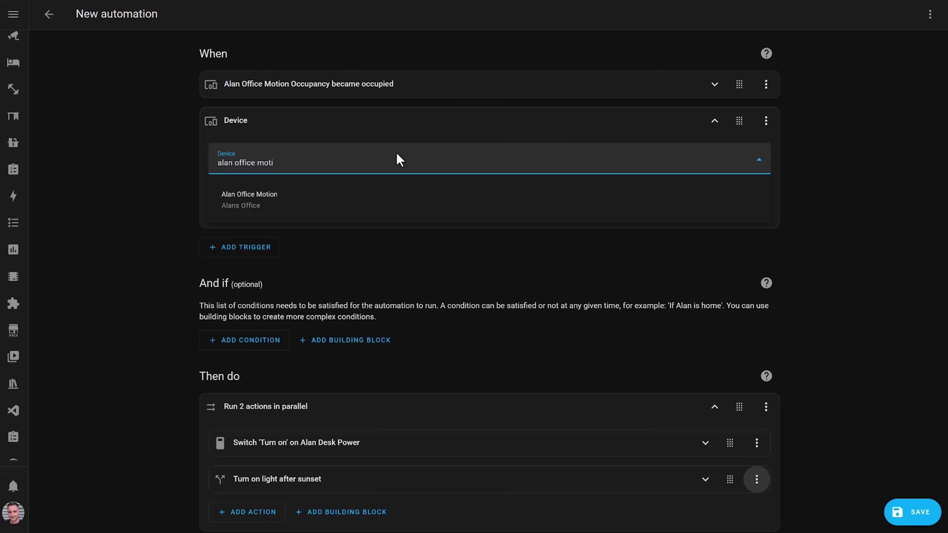
pyautogui.click(373, 201)
pyautogui.click(392, 211)
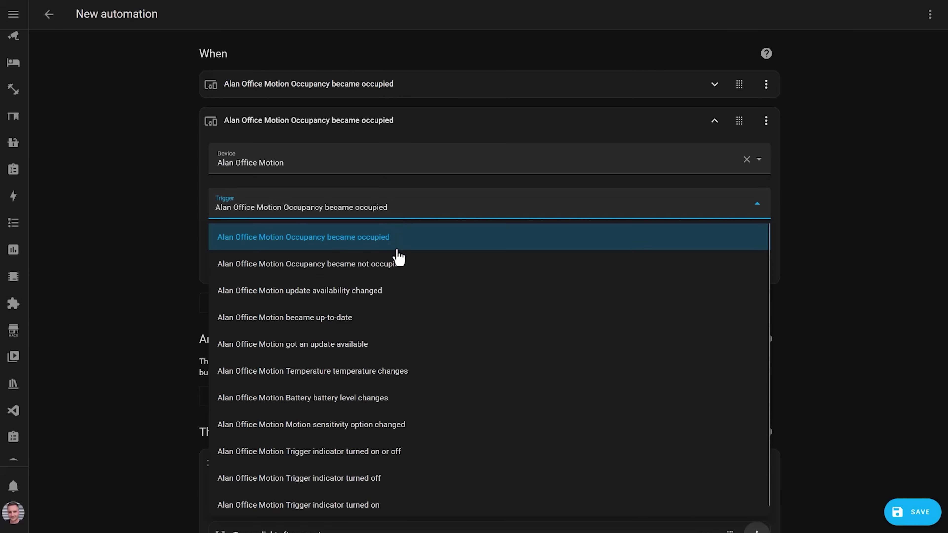
pyautogui.click(397, 264)
pyautogui.click(432, 123)
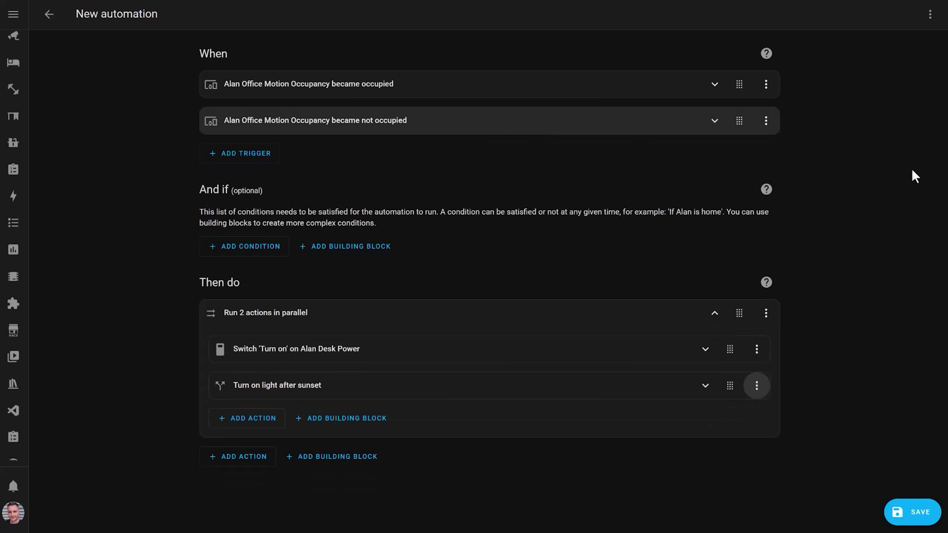
# Set the occupied trigger's ID to TurnOn and the not-occupied trigger's ID to TurnOff
pyautogui.click(775, 86)
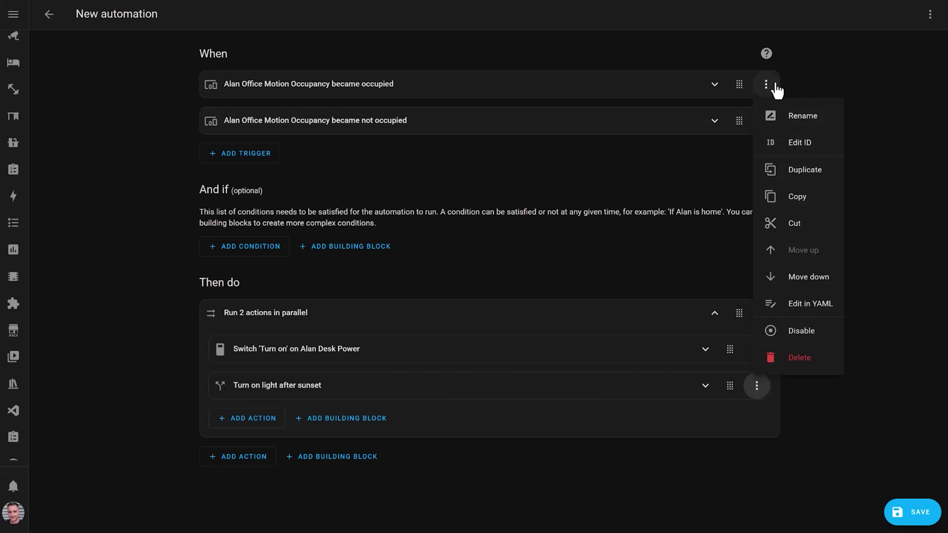
pyautogui.click(784, 144)
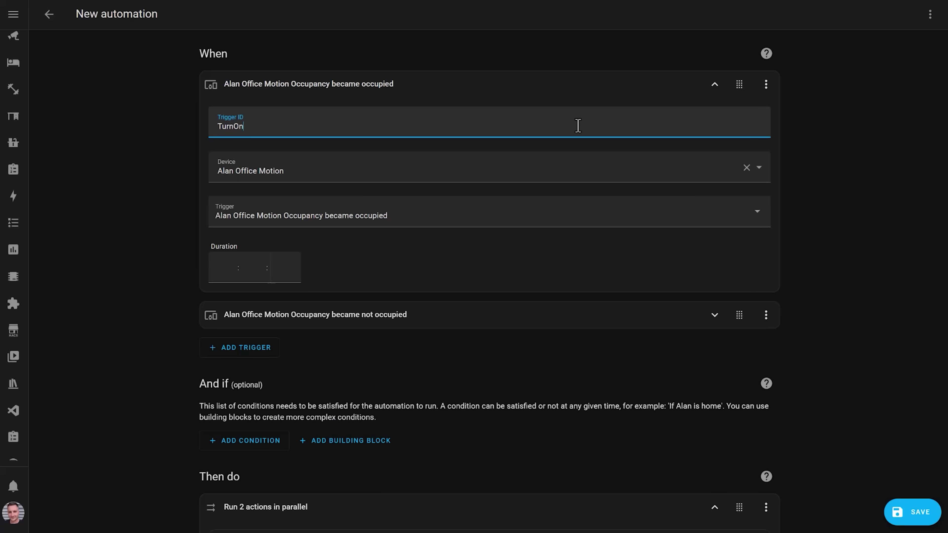
pyautogui.click(575, 95)
pyautogui.click(765, 122)
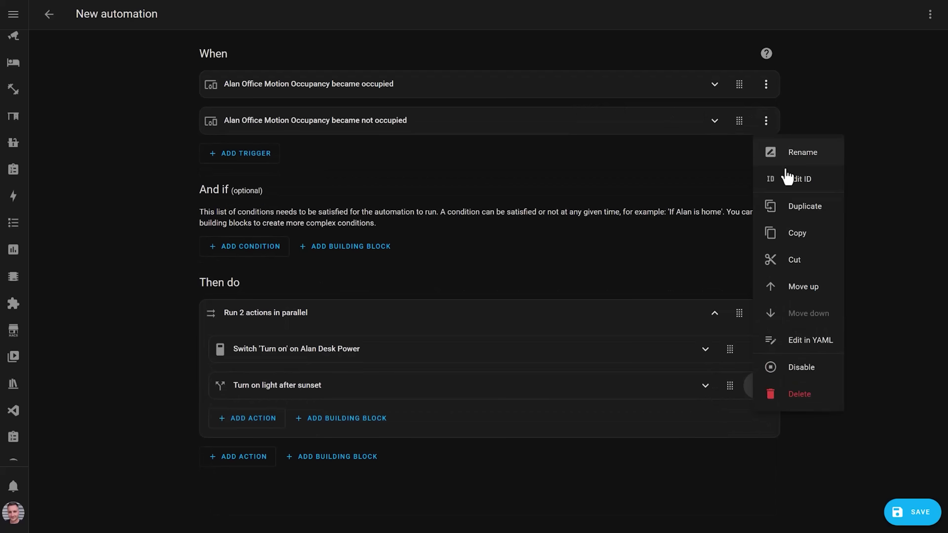
pyautogui.click(787, 177)
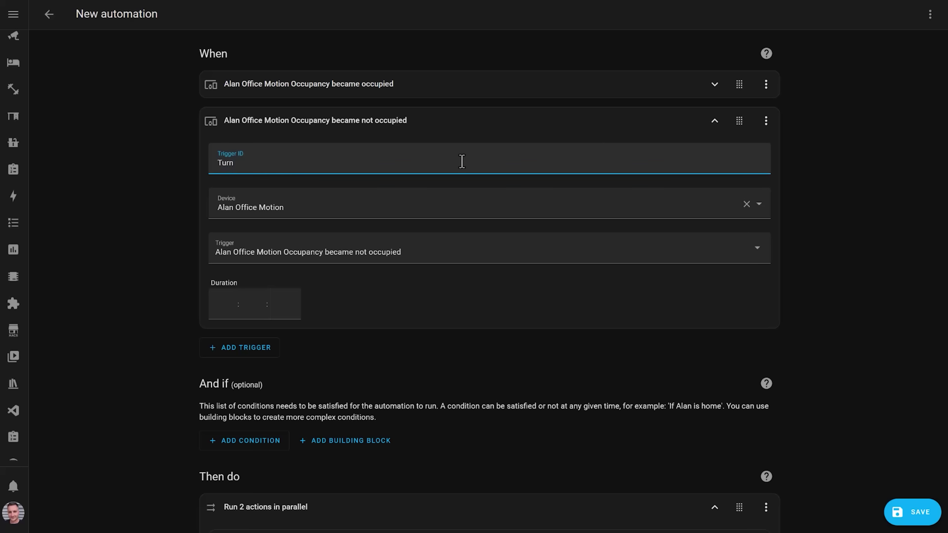
pyautogui.click(514, 121)
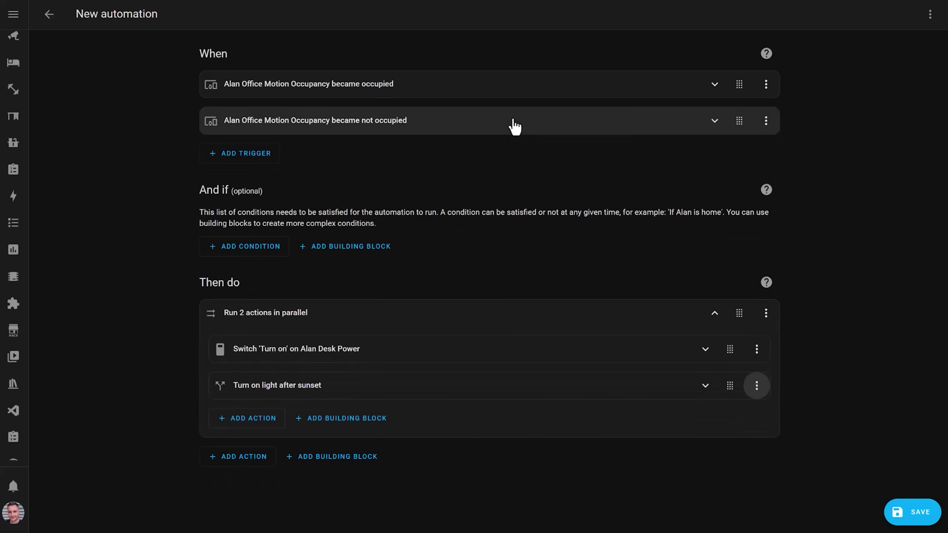
# Add a Choose an action block to the automation's actions
pyautogui.click(244, 461)
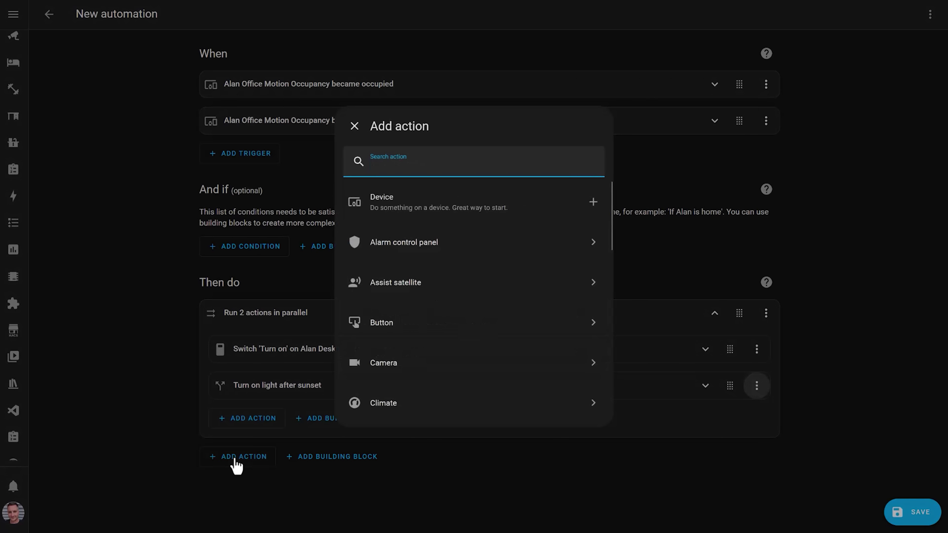
pyautogui.write('chooose')
pyautogui.click(408, 223)
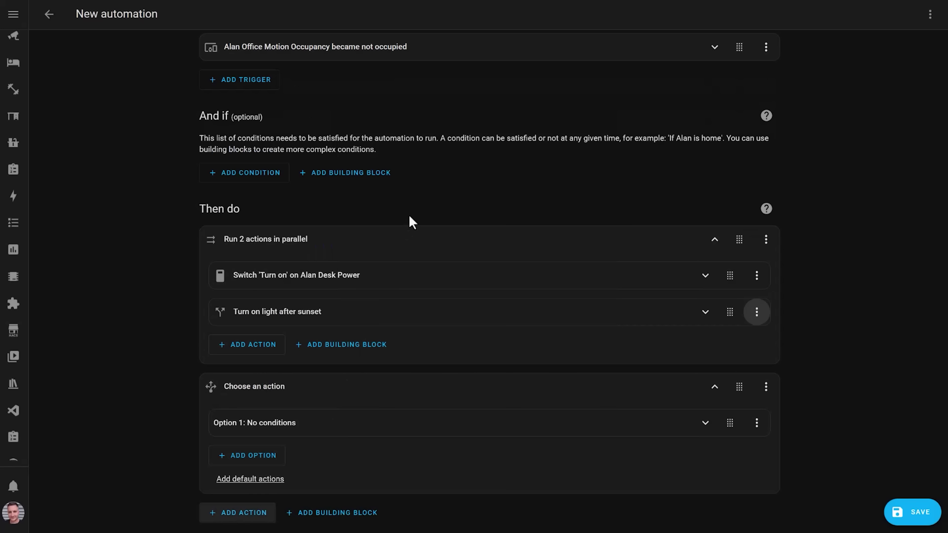
# Give Option 1 a Triggered by condition set to TurnOn
pyautogui.click(372, 426)
pyautogui.scroll(-3, 372, 428)
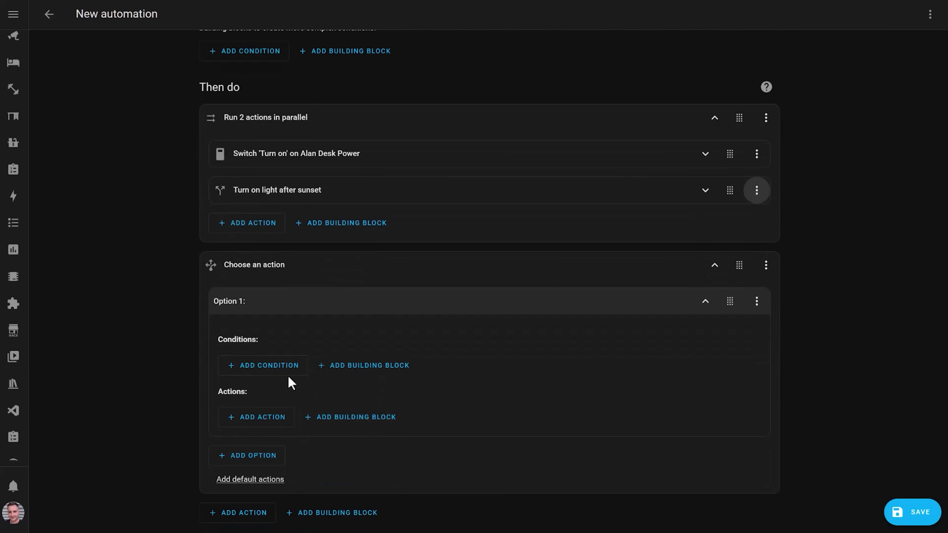
pyautogui.click(281, 370)
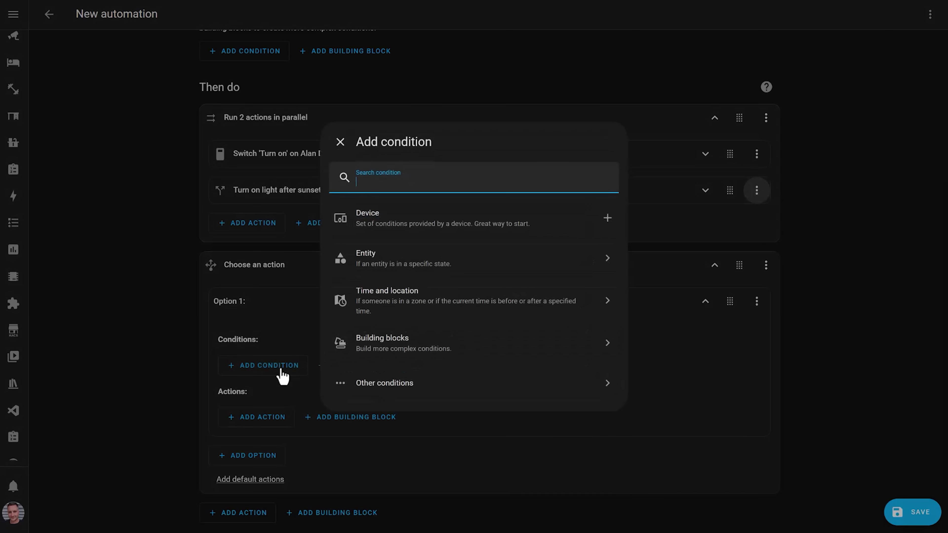
pyautogui.write('trigg')
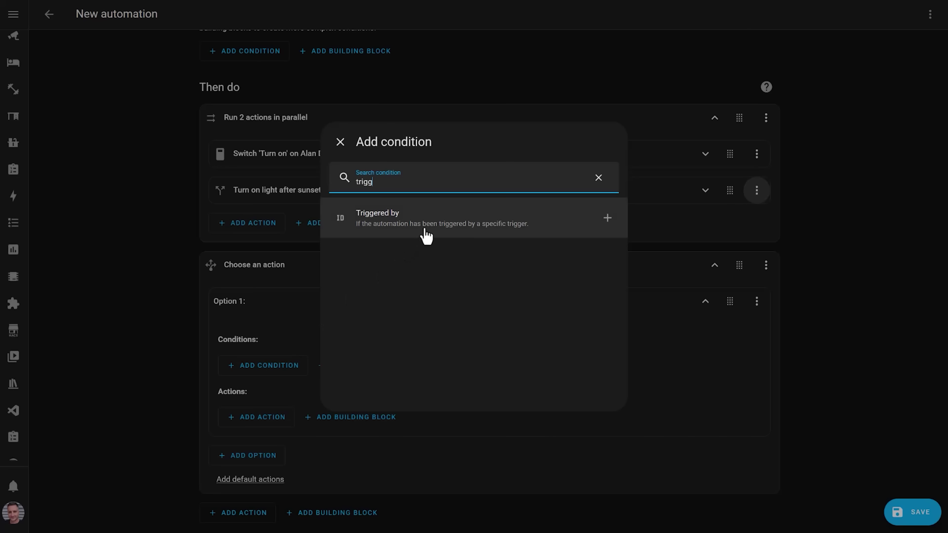
pyautogui.click(564, 233)
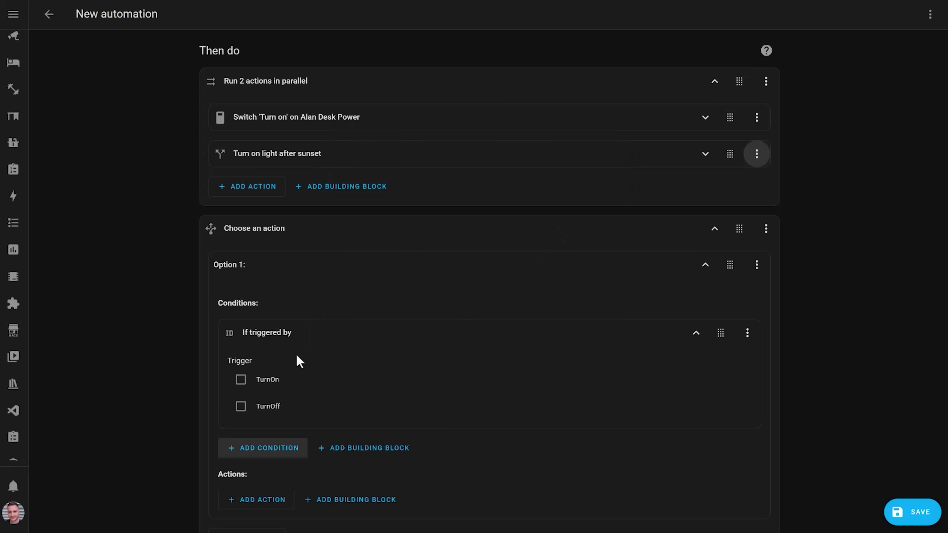
pyautogui.click(241, 381)
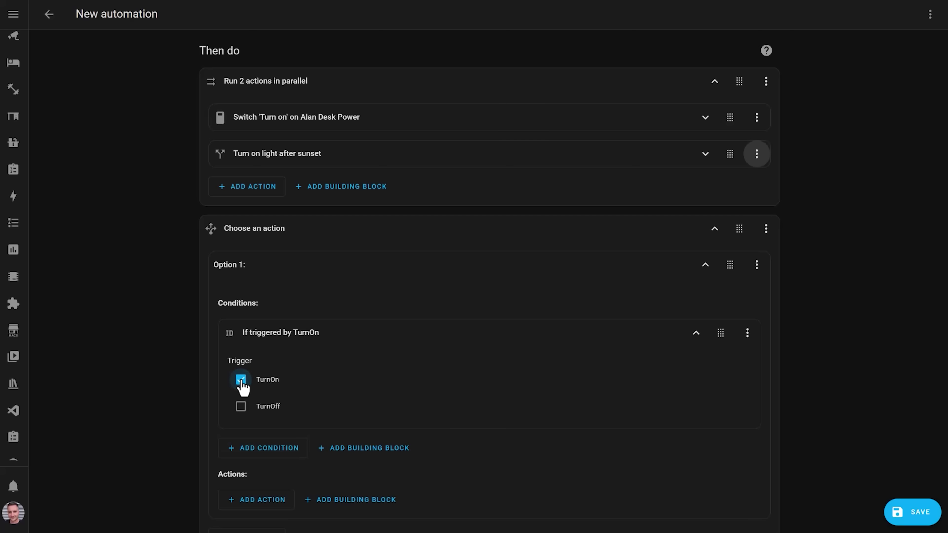
# Drag the 'Run 2 actions in parallel' block into Option 1's Actions section
pyautogui.moveTo(737, 81); pyautogui.dragTo(692, 375)
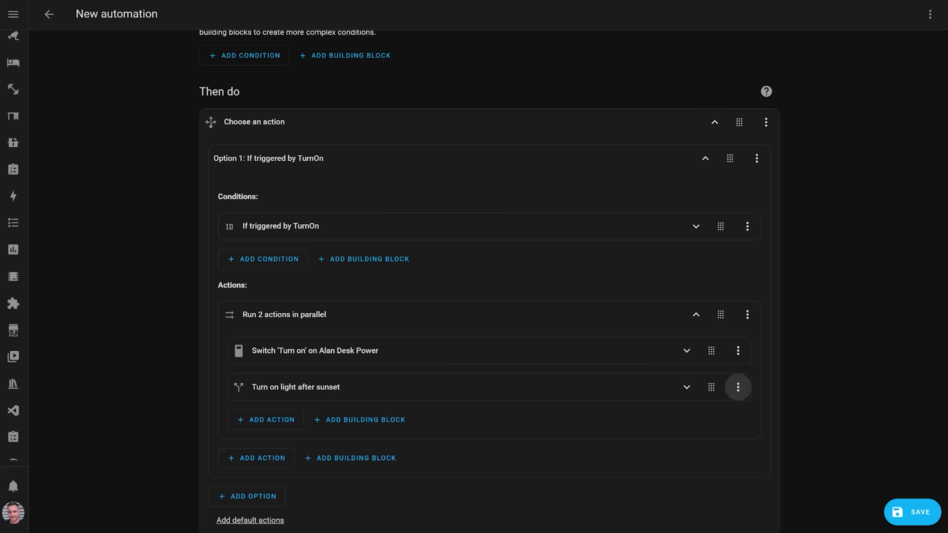
# Rename Option 1's parallel block to 'Turn on desk and lights if after sunset'
pyautogui.click(747, 314)
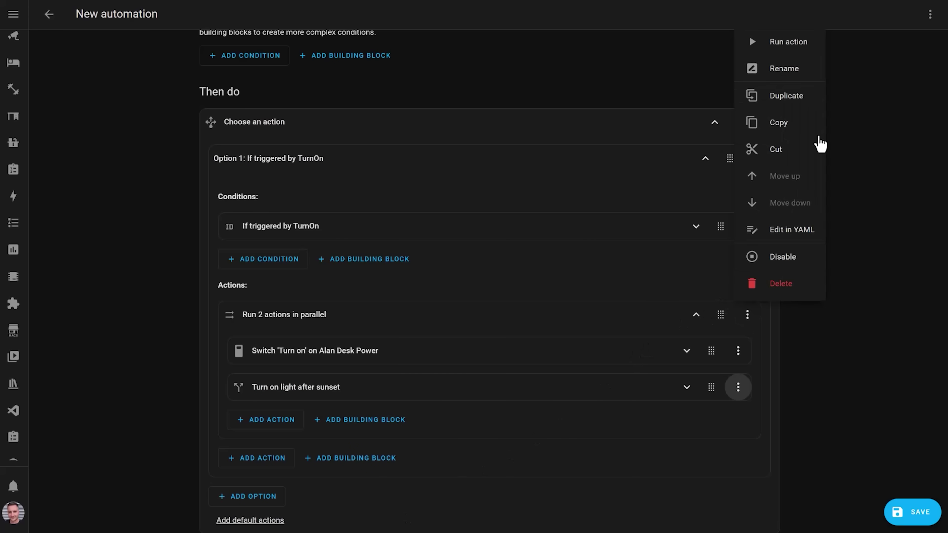
pyautogui.click(784, 68)
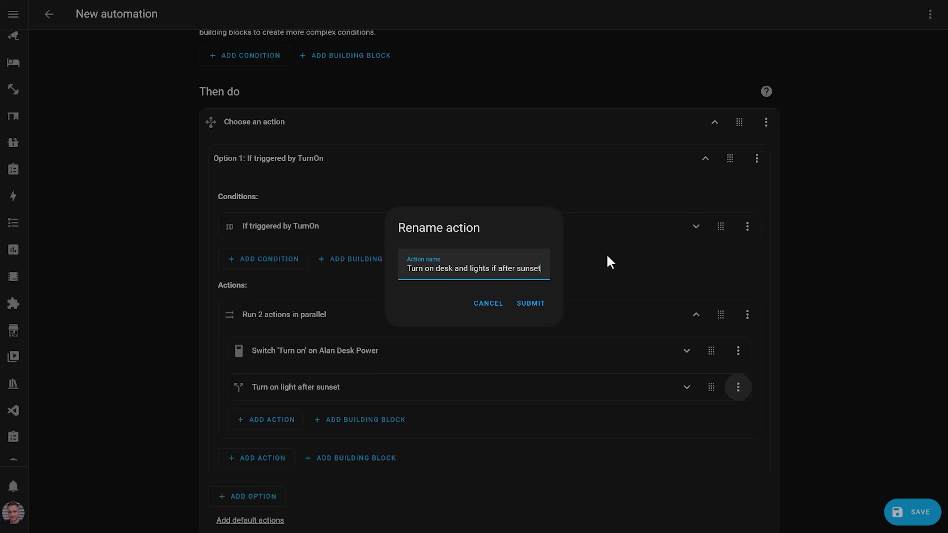
pyautogui.click(534, 304)
pyautogui.click(567, 326)
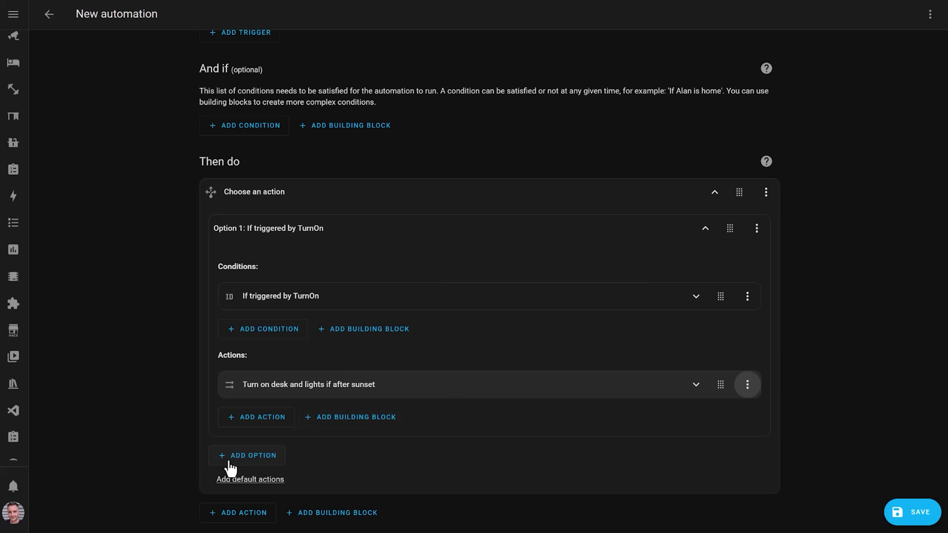
# Add Option 2 with a Triggered by condition set to TurnOff
pyautogui.click(239, 456)
pyautogui.scroll(-3, 271, 457)
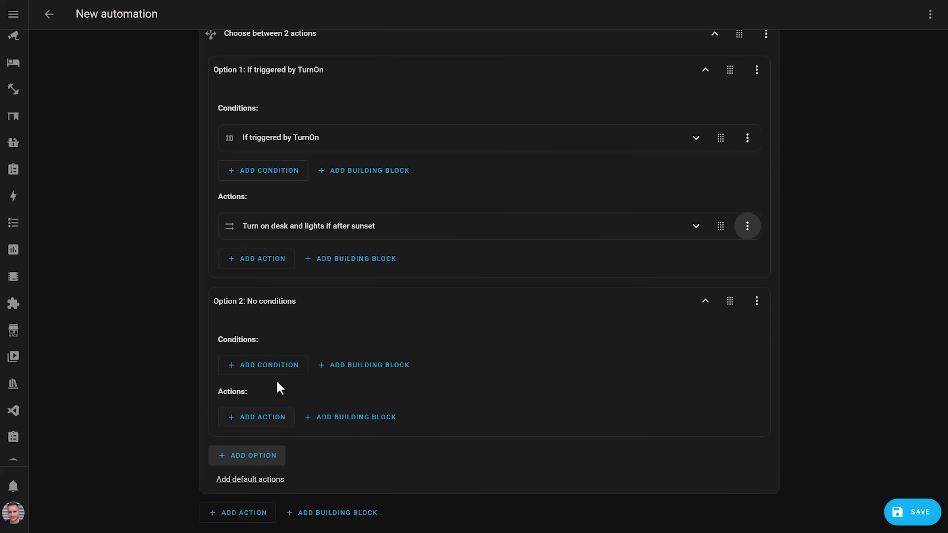
pyautogui.click(275, 367)
pyautogui.write('trig')
pyautogui.click(439, 231)
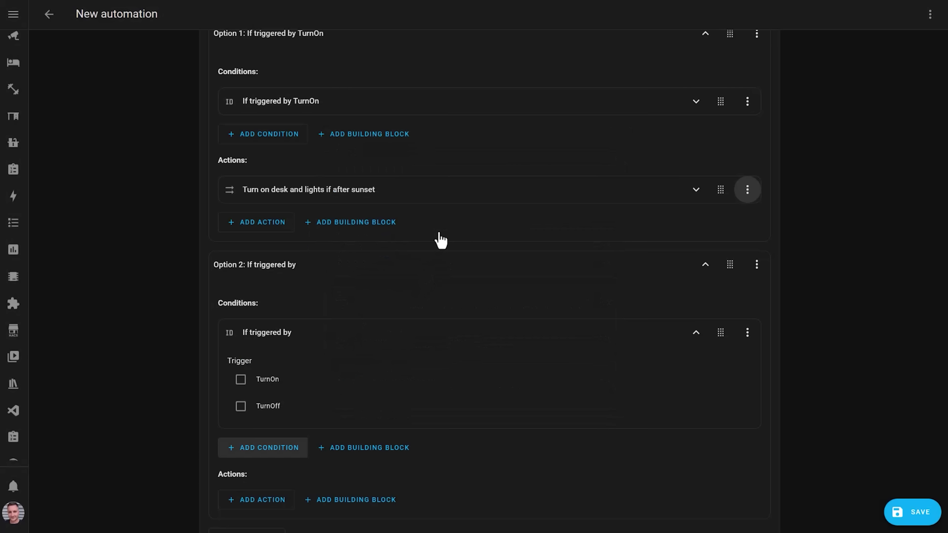
pyautogui.click(241, 407)
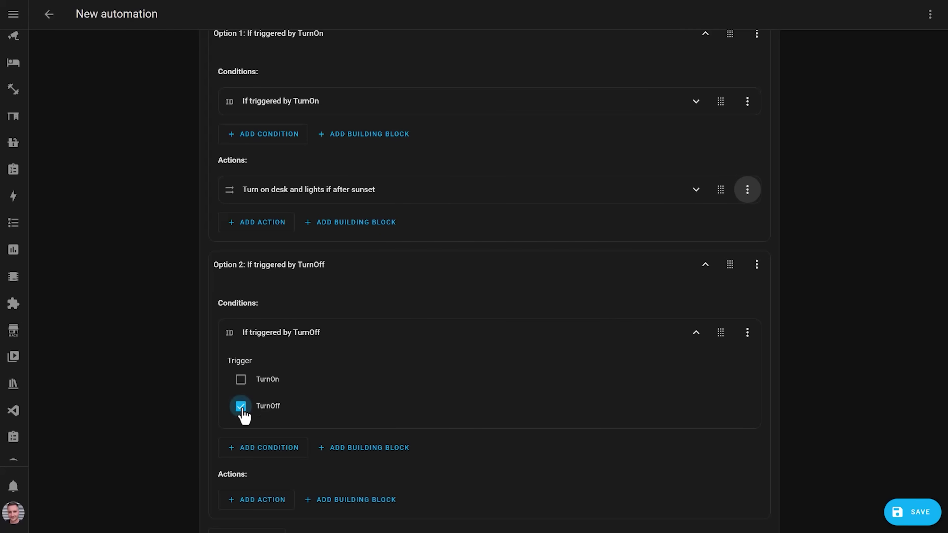
pyautogui.click(376, 338)
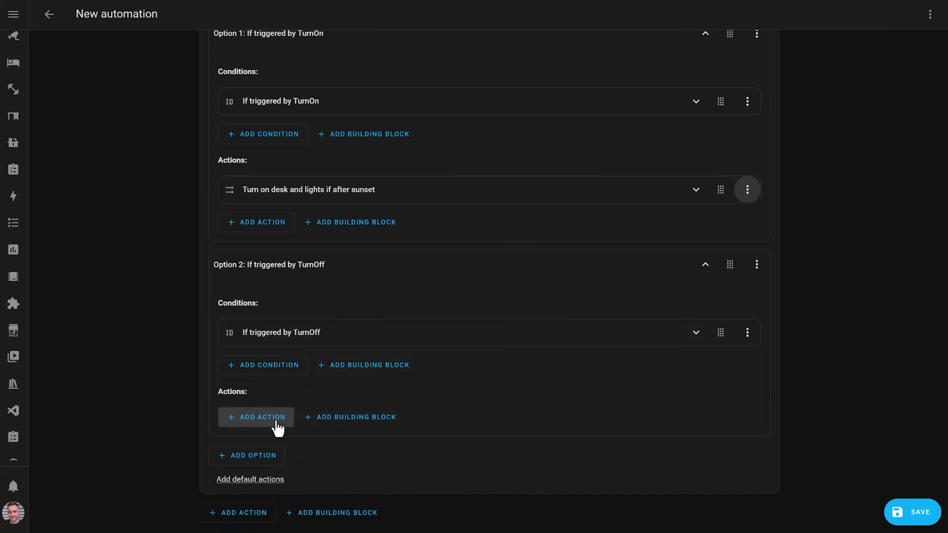
# Add a parallel block to Option 2 with Switch: Turn off for the desk power
pyautogui.click(276, 428)
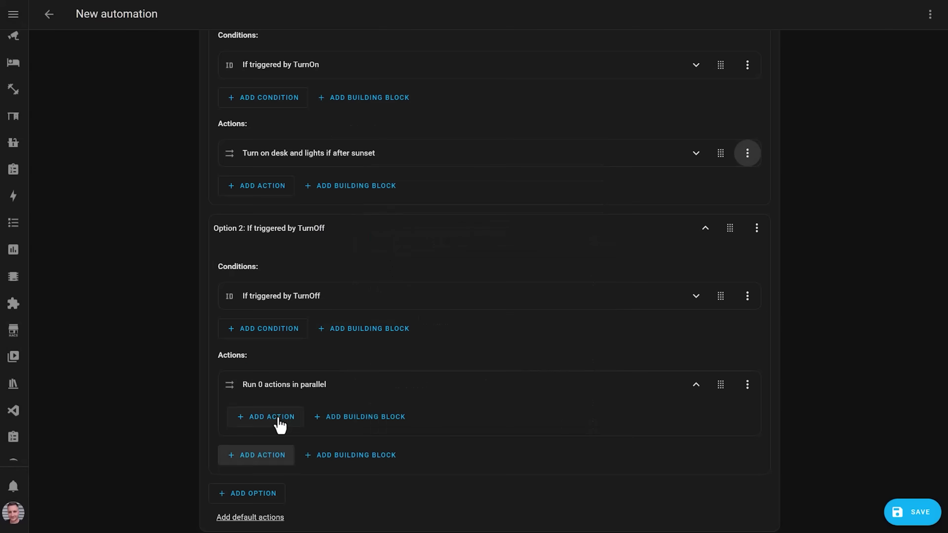
pyautogui.click(275, 419)
pyautogui.write('switch')
pyautogui.click(396, 239)
pyautogui.click(681, 423)
pyautogui.write('des')
pyautogui.click(612, 241)
# Add Light: Turn off for the office ceiling light with a 5-second transition
pyautogui.click(267, 385)
pyautogui.write('light tu')
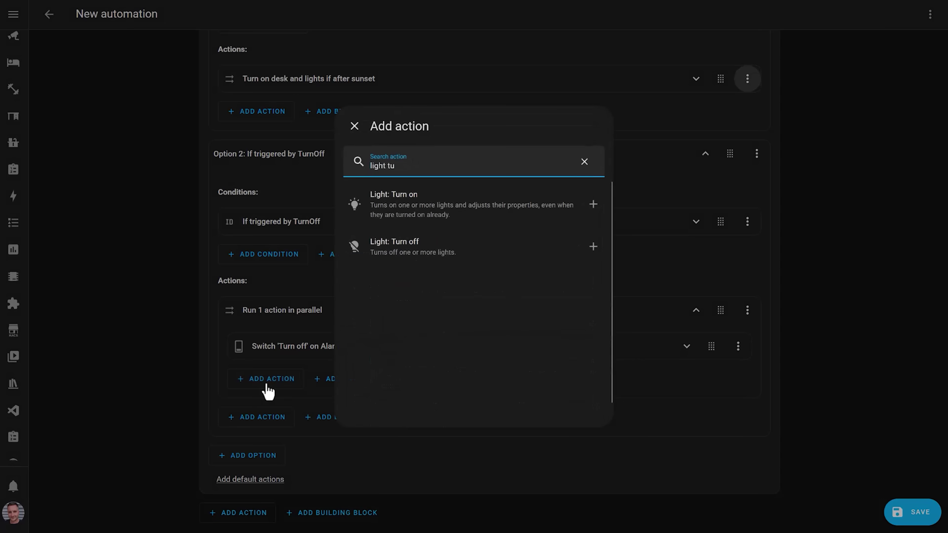
pyautogui.click(374, 244)
pyautogui.click(674, 426)
pyautogui.write('alan office ce')
pyautogui.click(597, 219)
pyautogui.click(241, 517)
pyautogui.click(680, 517)
pyautogui.write('5')
pyautogui.click(508, 347)
# Rename the parallel block to 'Turn off desk and lights'
pyautogui.click(747, 273)
pyautogui.click(781, 61)
pyautogui.write('Turn off desk an')
pyautogui.click(530, 303)
pyautogui.scroll(3, 514, 387)
pyautogui.click(515, 387)
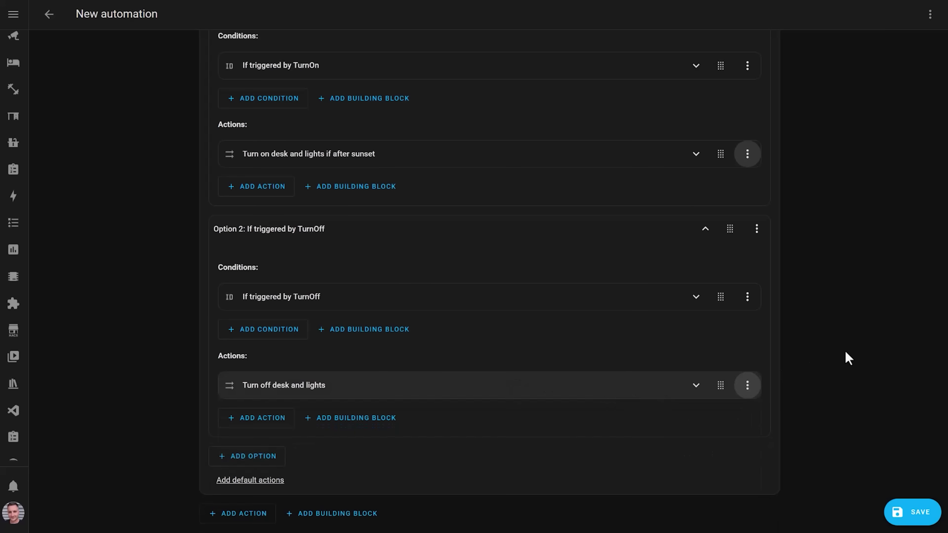
pyautogui.scroll(3, 844, 349)
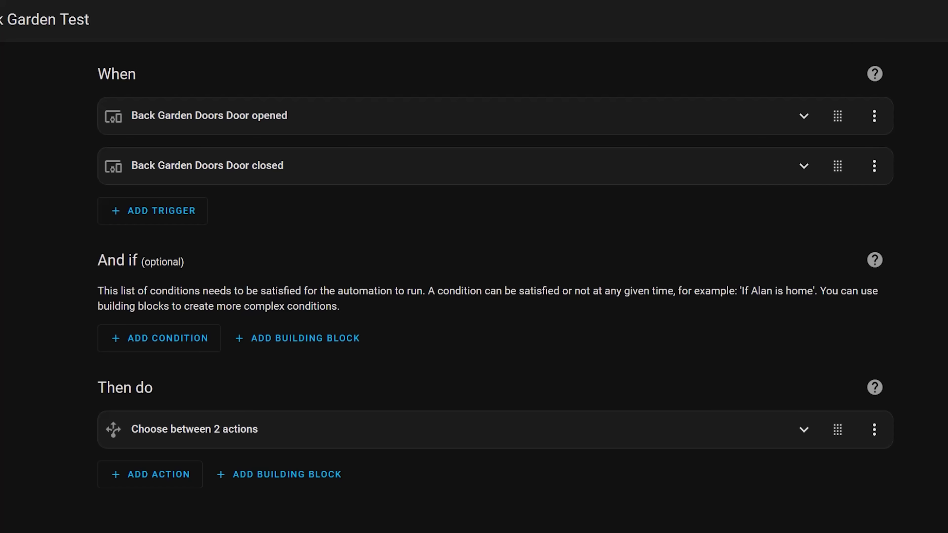
# Expand the 'Back Garden Doors Door closed' trigger to show its Door Closed ID and duration
pyautogui.click(425, 166)
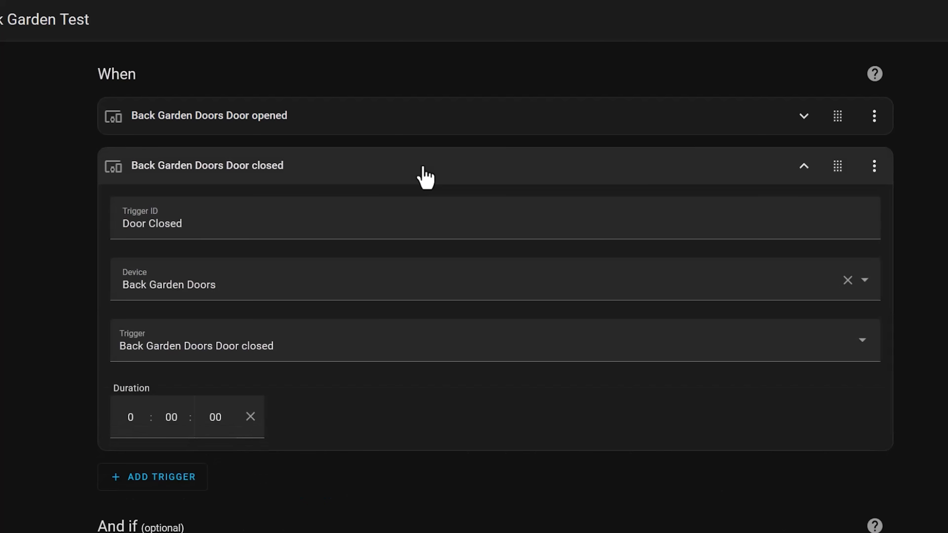
pyautogui.click(172, 421)
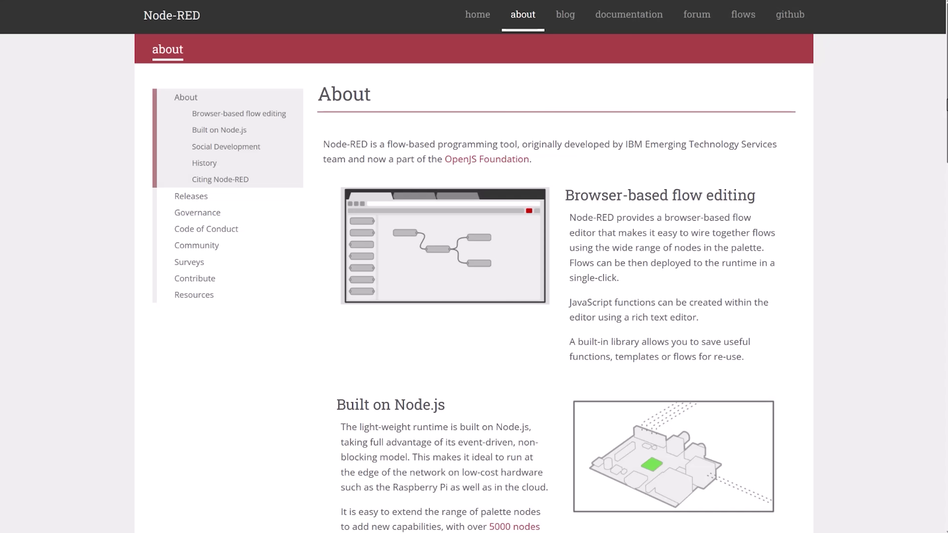
pyautogui.scroll(-2, 474, 266)
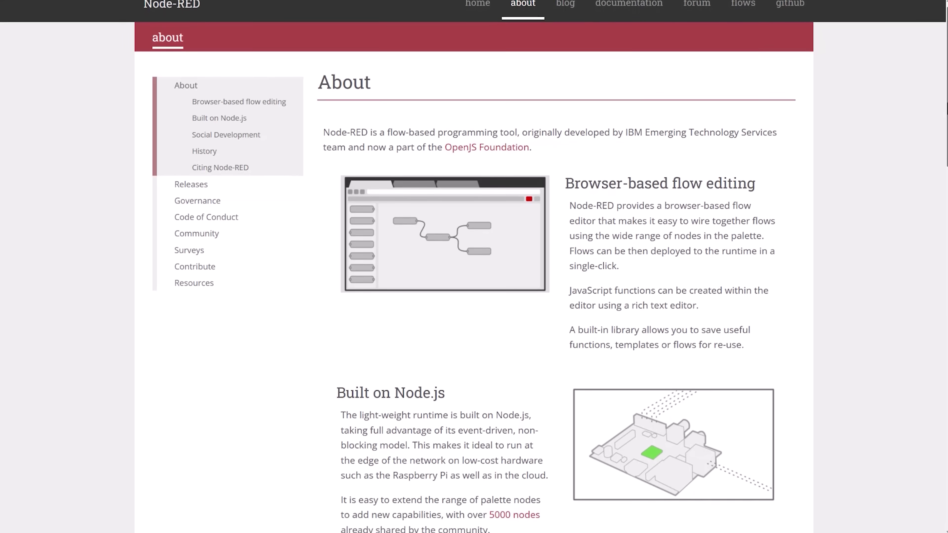
pyautogui.scroll(-3, 474, 266)
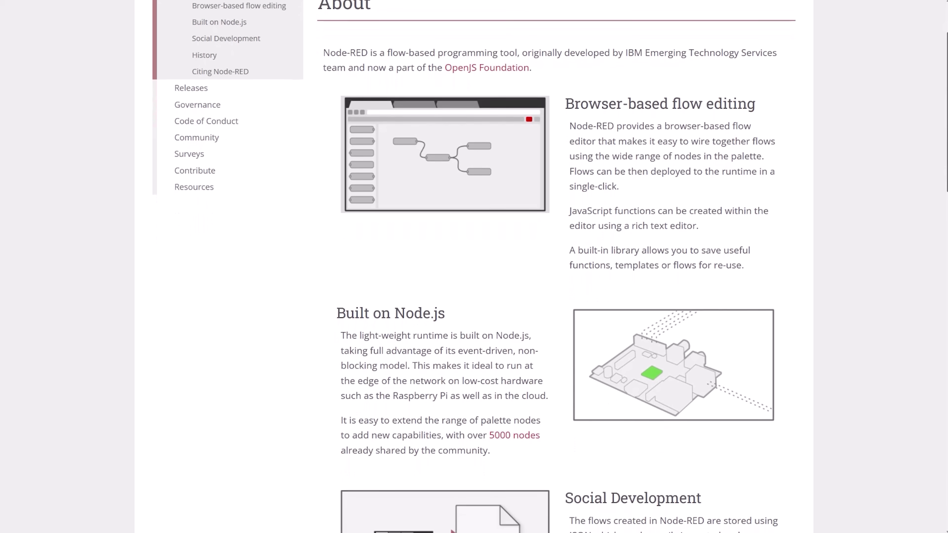
pyautogui.scroll(-3, 474, 266)
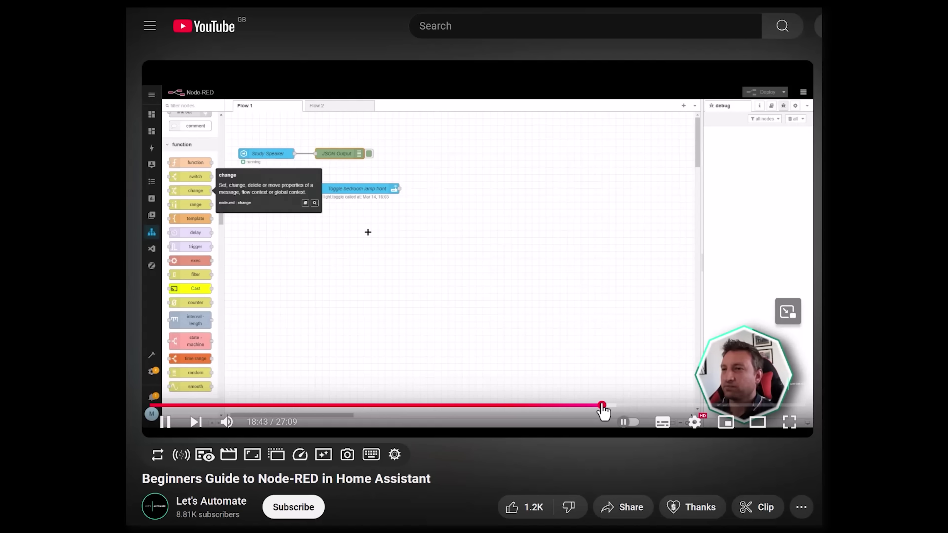
# Return to the Automations list showing all 155 automations
pyautogui.moveTo(605, 410); pyautogui.dragTo(630, 412)
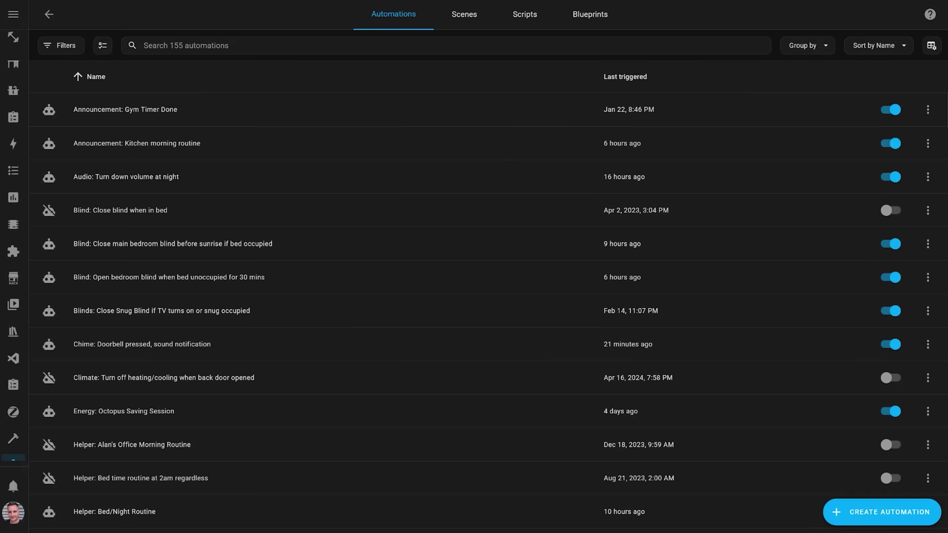
# Group the automations list by Category
pyautogui.scroll(-9, 946, 158)
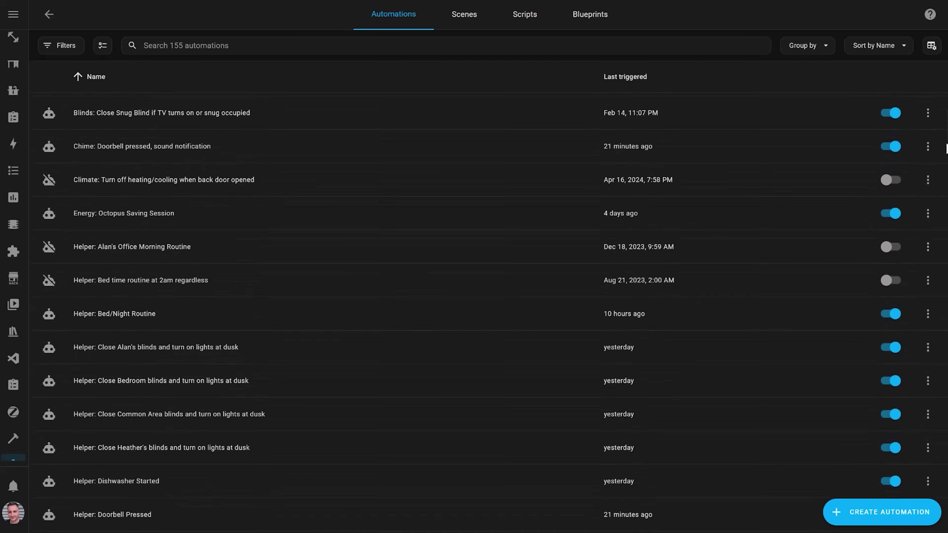
pyautogui.moveTo(945, 153); pyautogui.dragTo(946, 92)
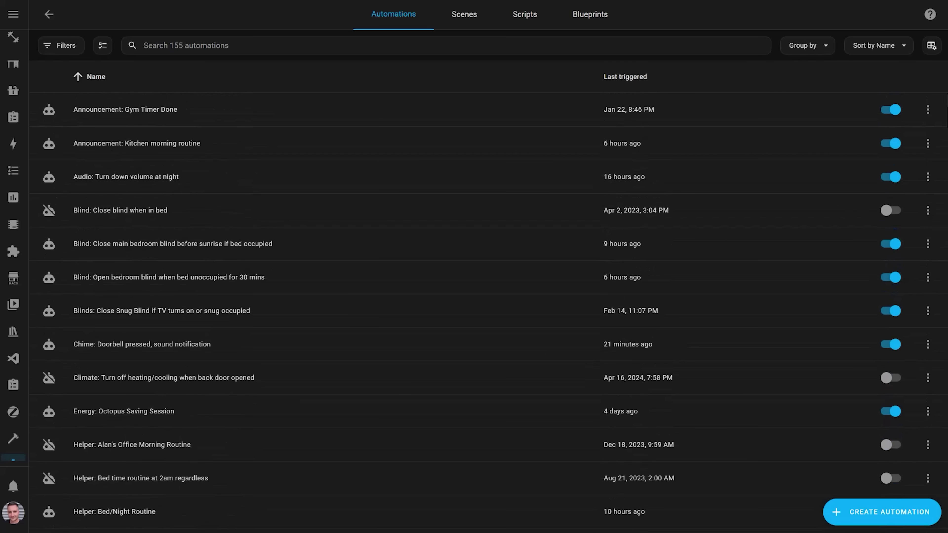
pyautogui.click(821, 50)
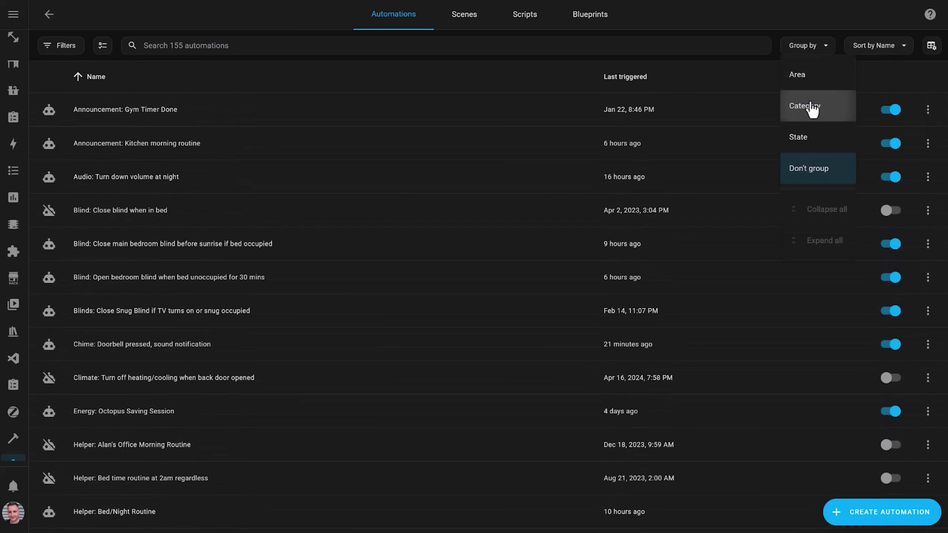
pyautogui.click(811, 106)
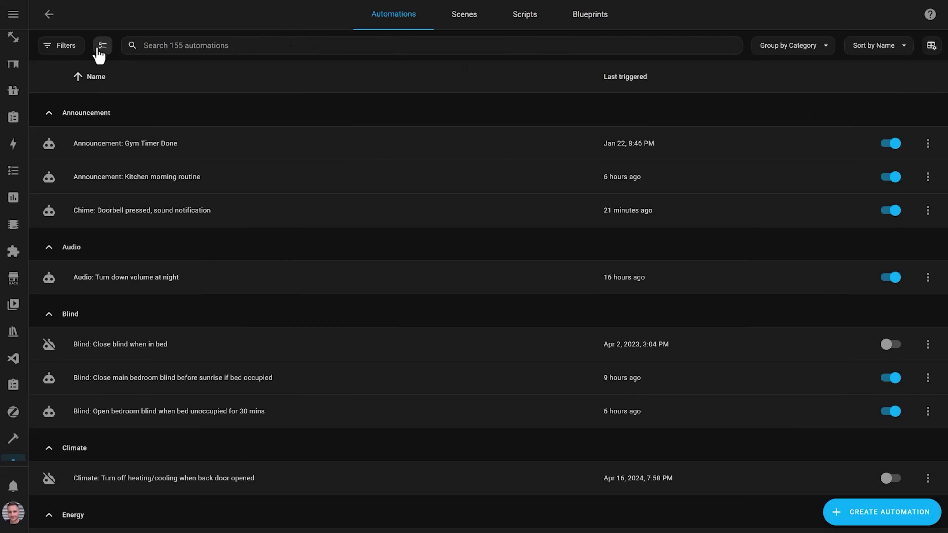
# Toggle the Stairwell Lights label filter on and off, then expand the Areas filter
pyautogui.click(69, 52)
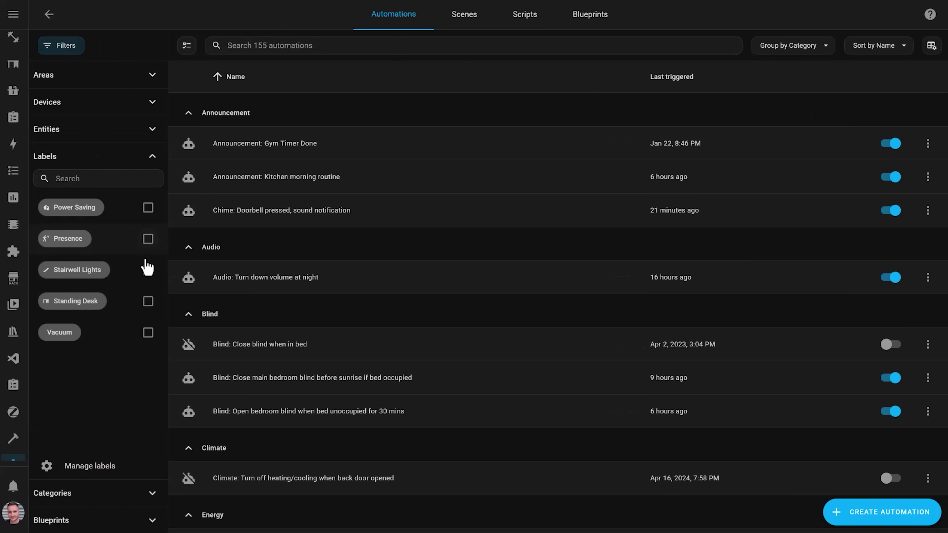
pyautogui.click(148, 271)
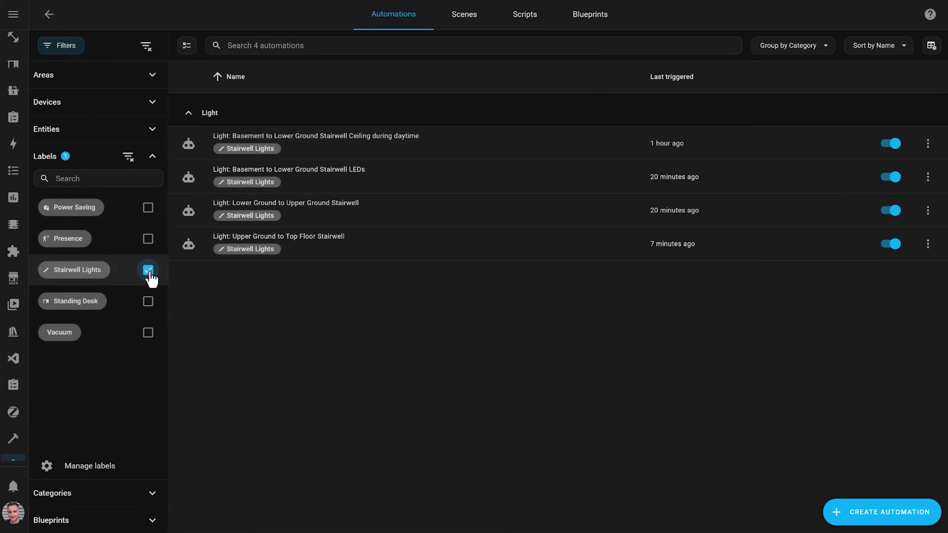
pyautogui.click(148, 270)
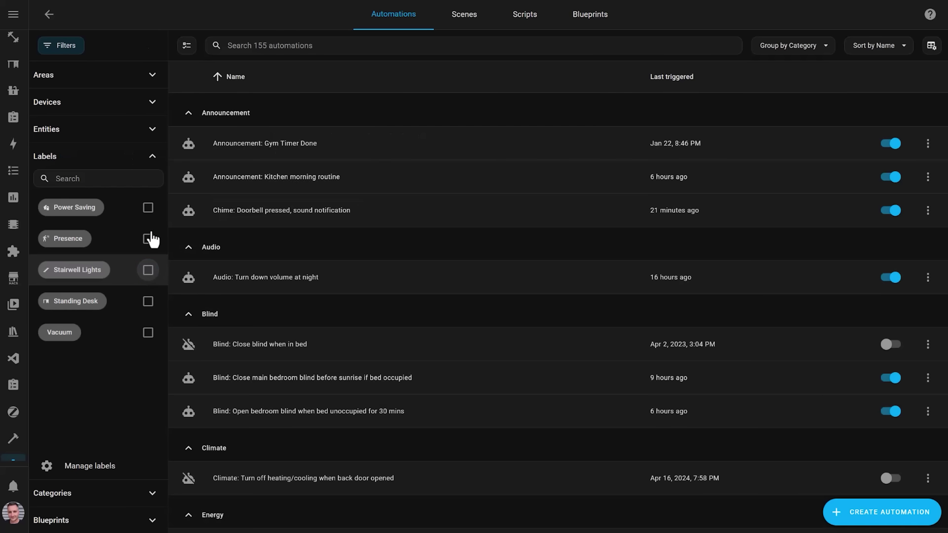
pyautogui.click(152, 75)
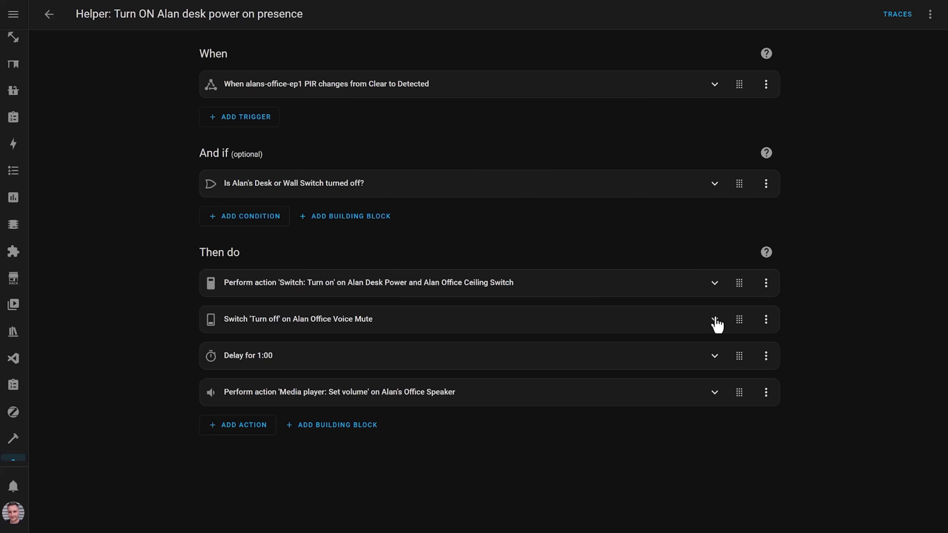
# Open the automation's Edit category dialog to confirm its category is Energy
pyautogui.click(926, 17)
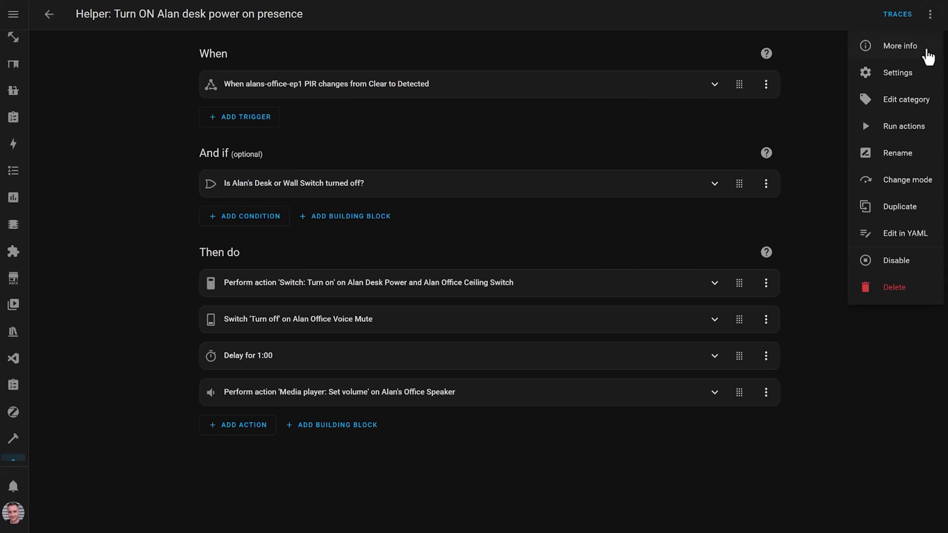
pyautogui.click(920, 73)
pyautogui.click(864, 103)
pyautogui.click(559, 272)
pyautogui.scroll(-2, 541, 355)
pyautogui.scroll(2, 542, 360)
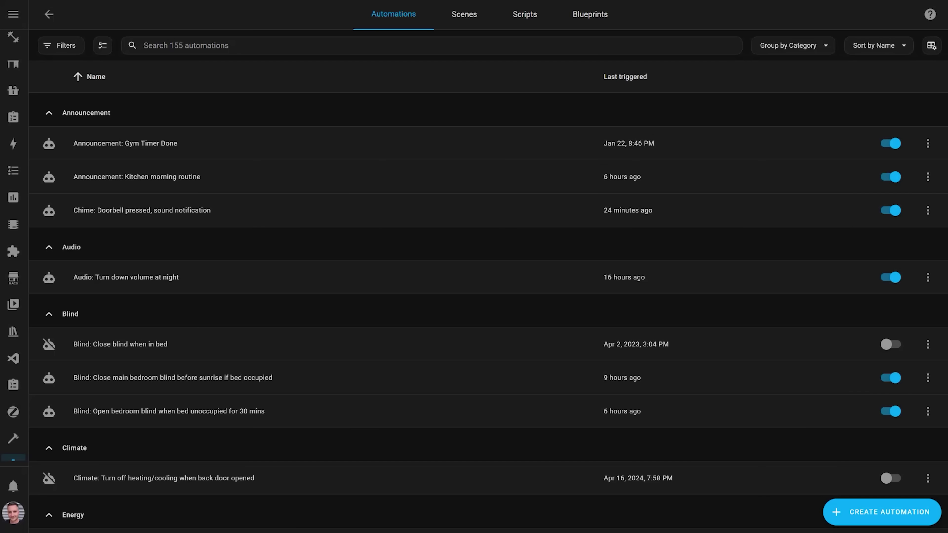
# Search the automations list for 'desk'
pyautogui.click(263, 46)
pyautogui.write('office de')
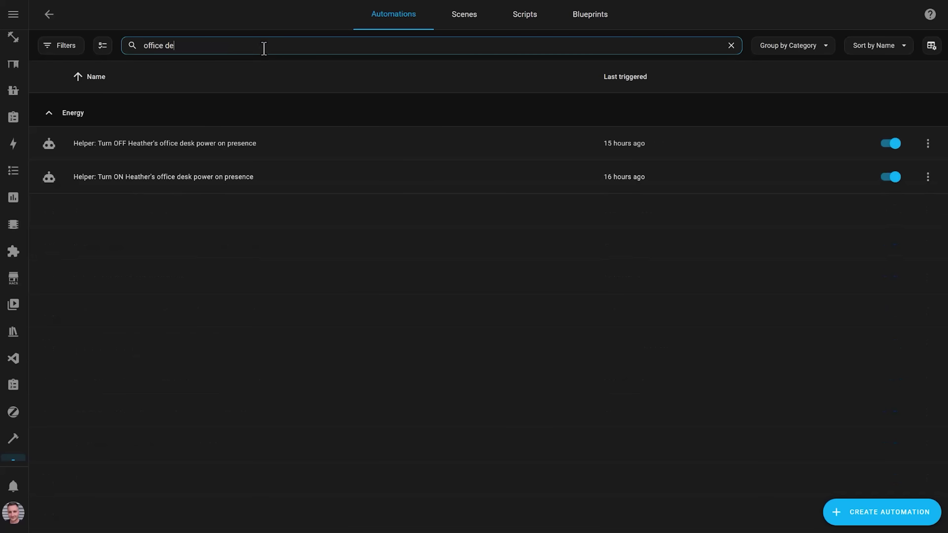
pyautogui.write('salan desk')
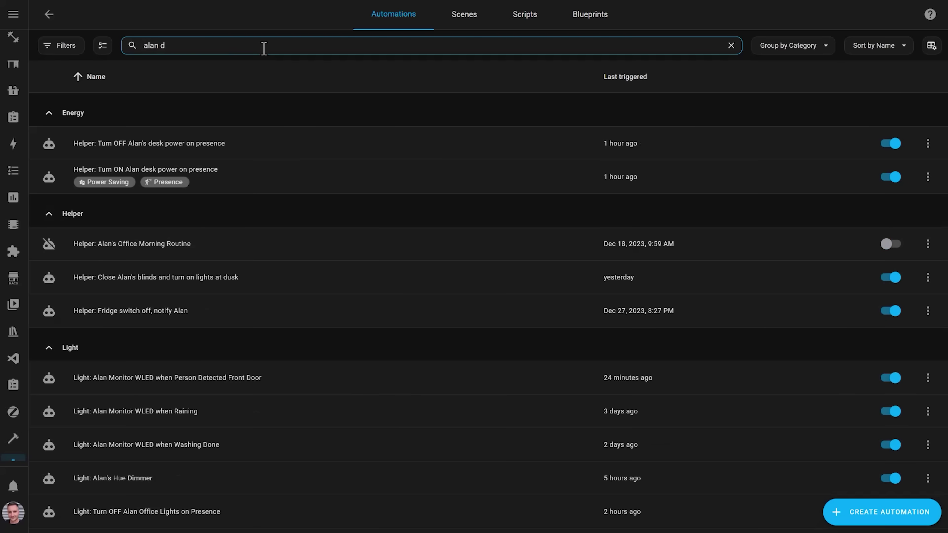
pyautogui.press('BackSpace')
pyautogui.write('desk')
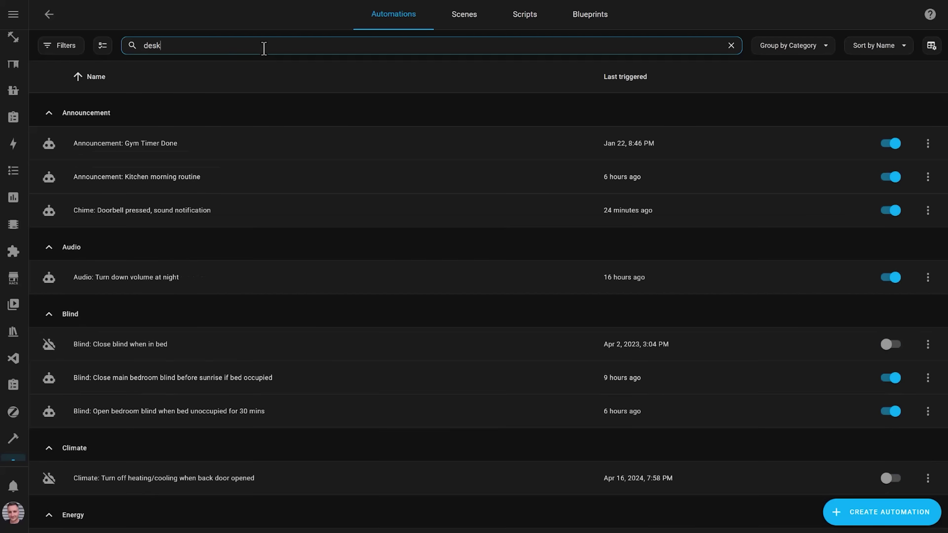
pyautogui.scroll(-1, 358, 349)
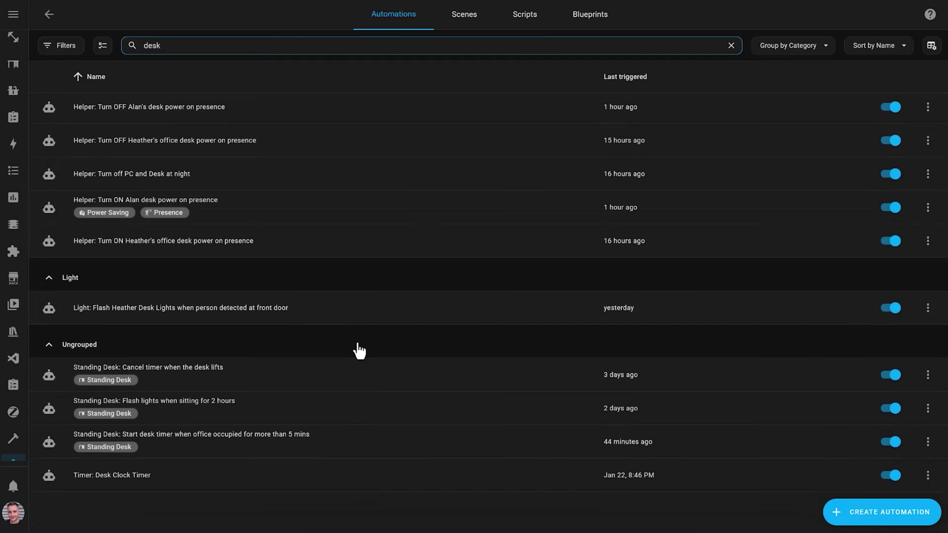